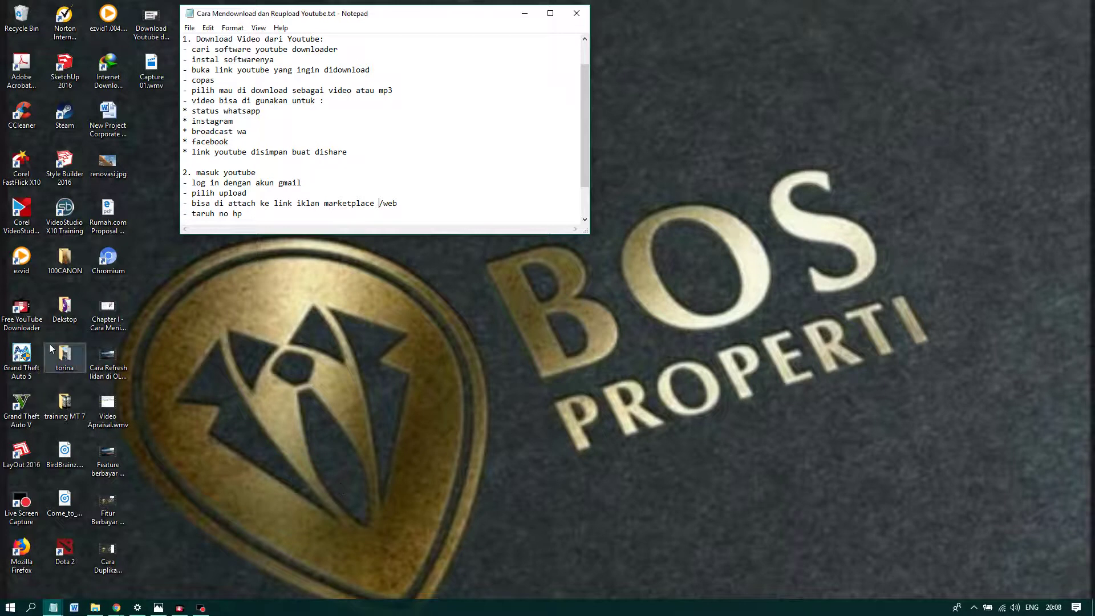
Switch to the Chrome window showing the Facebook profile and open google.com in a new tab
{"action": "mouse_move", "coordinate": [116, 608]}
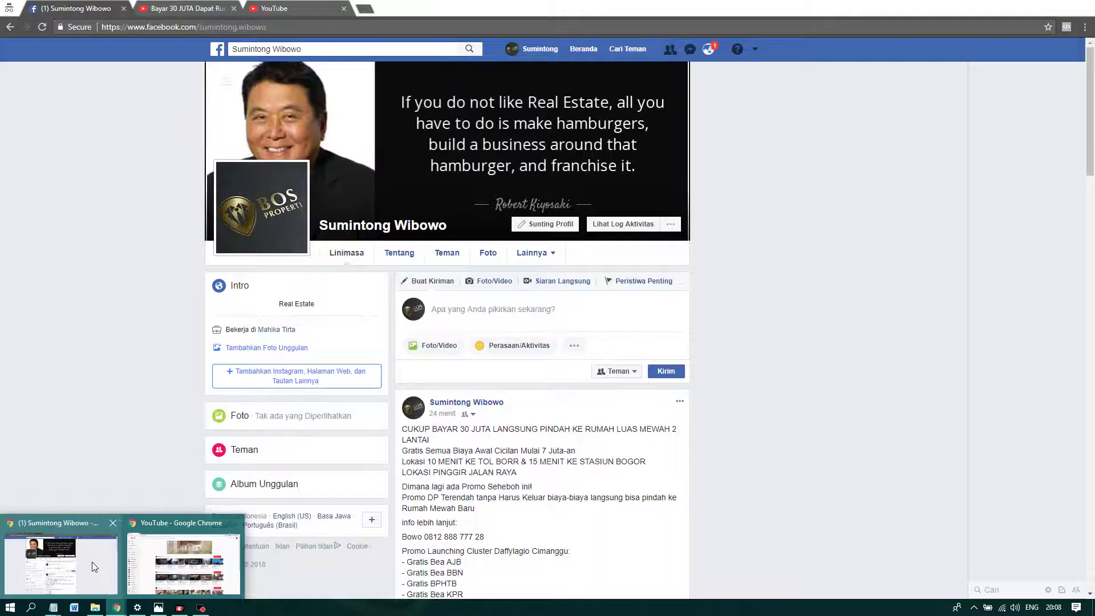
{"action": "left_click", "coordinate": [91, 563]}
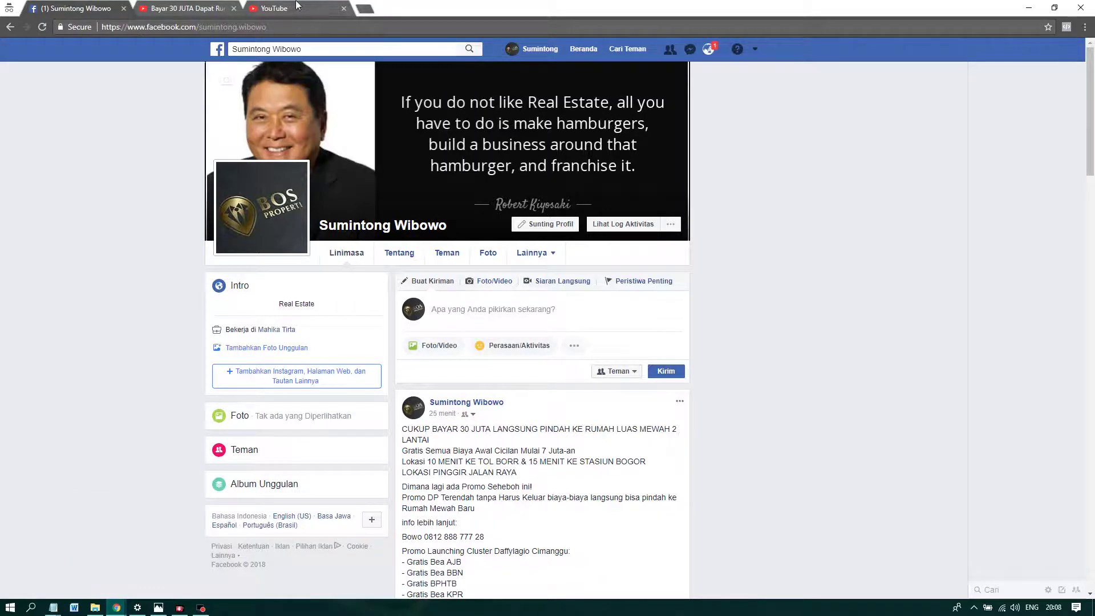
{"action": "left_click", "coordinate": [373, 12]}
{"action": "type", "text": "google.com"}
{"action": "key", "text": "Return"}
Search Google for "free youtube downloader"
{"action": "type", "text": "free uou"}
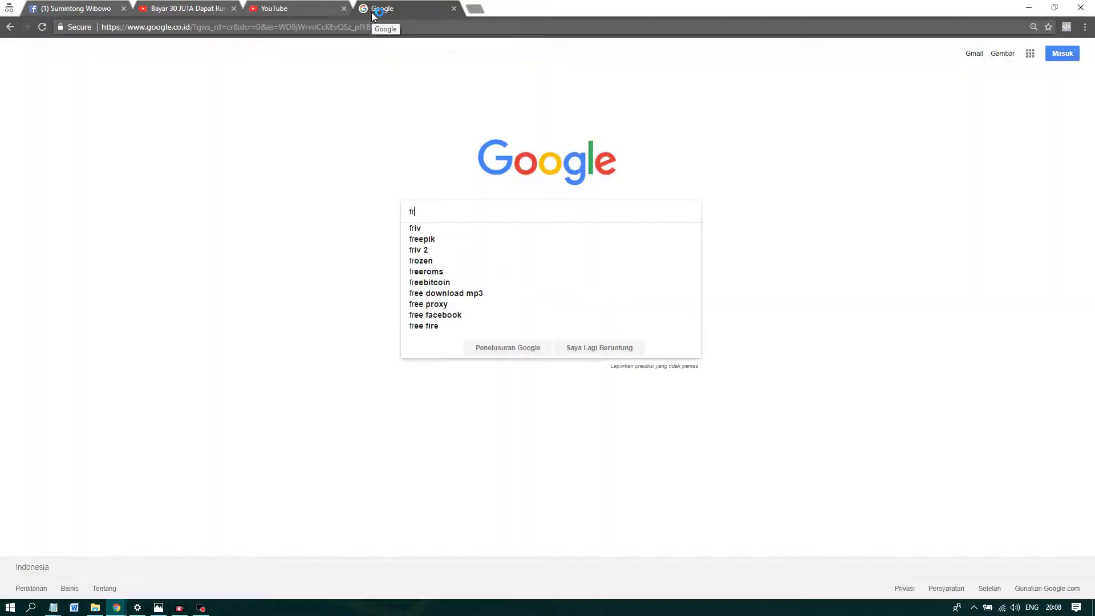
{"action": "key", "text": "BackSpace"}
{"action": "key", "text": "BackSpace"}
{"action": "key", "text": "BackSpace"}
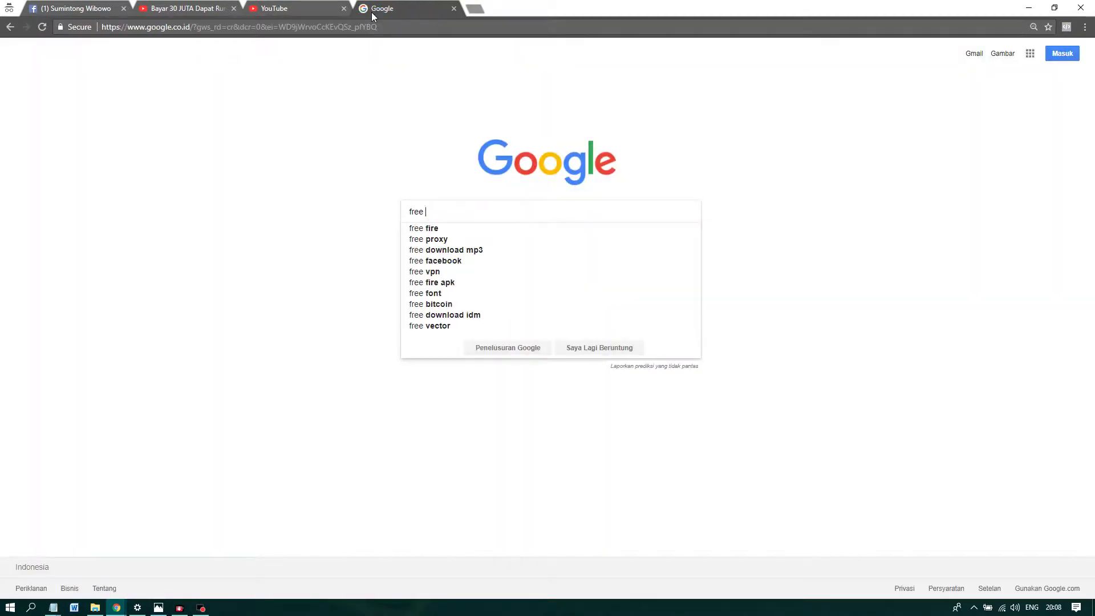
{"action": "type", "text": "you"}
{"action": "key", "text": "Down"}
{"action": "key", "text": "Return"}
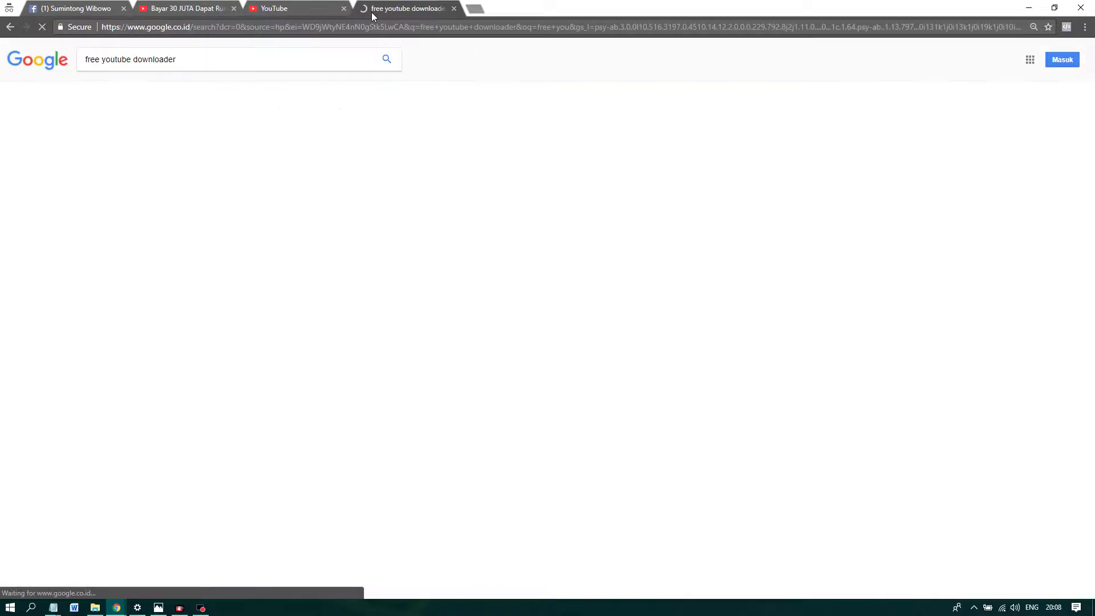
View the Free YouTube Downloader page on download.cnet.com from the search results, and close that tab
{"action": "left_click", "coordinate": [256, 158]}
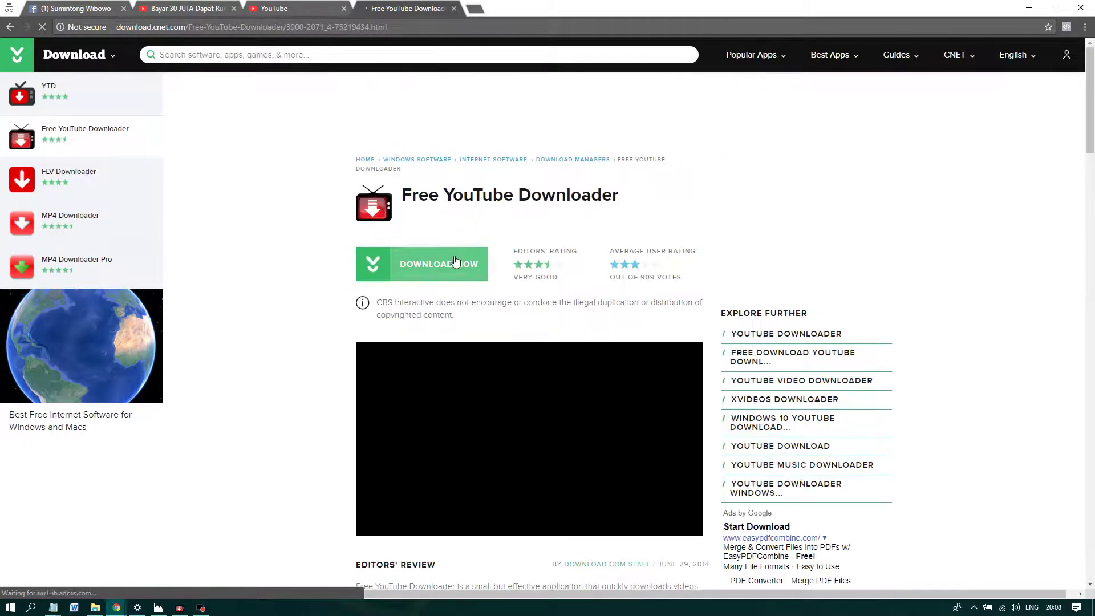
{"action": "scroll", "coordinate": [437, 177], "scroll_direction": "down", "scroll_amount": 6}
{"action": "scroll", "coordinate": [437, 176], "scroll_direction": "up", "scroll_amount": 6}
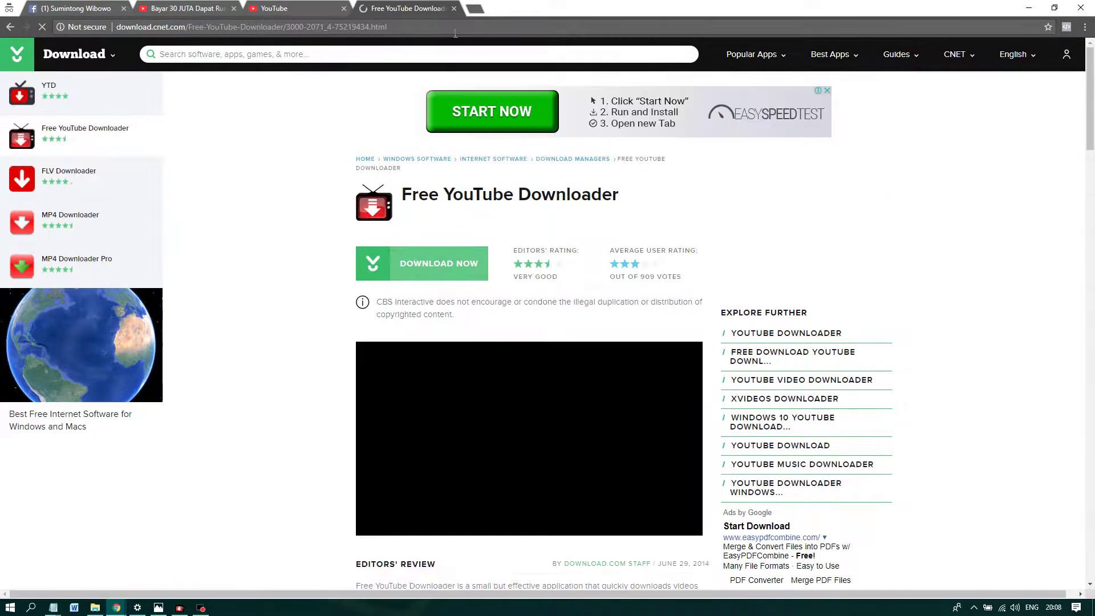
{"action": "left_click", "coordinate": [454, 8]}
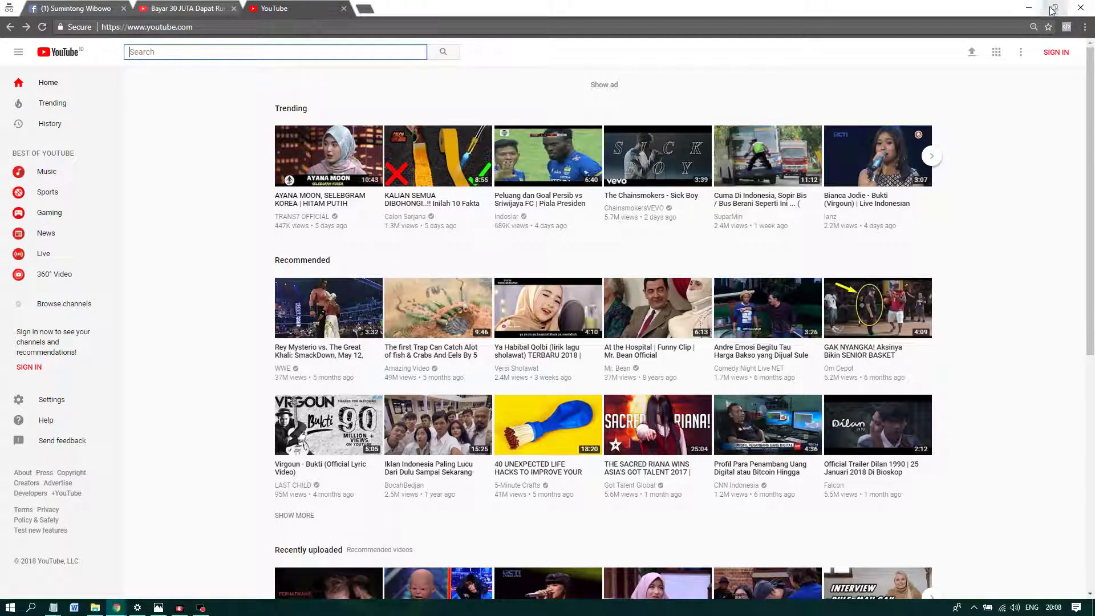
Launch Free YouTube Downloader from the desktop, decline its update, and move its window beside the browser
{"action": "left_click", "coordinate": [1054, 7]}
{"action": "double_click", "coordinate": [24, 323]}
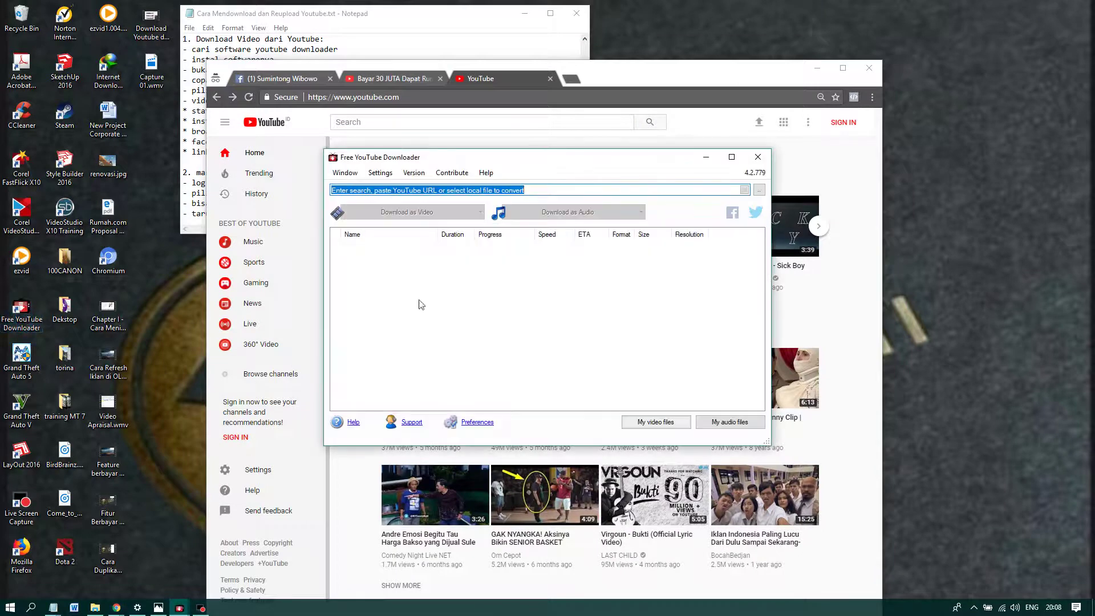
{"action": "left_click_drag", "start_coordinate": [653, 168], "coordinate": [379, 247]}
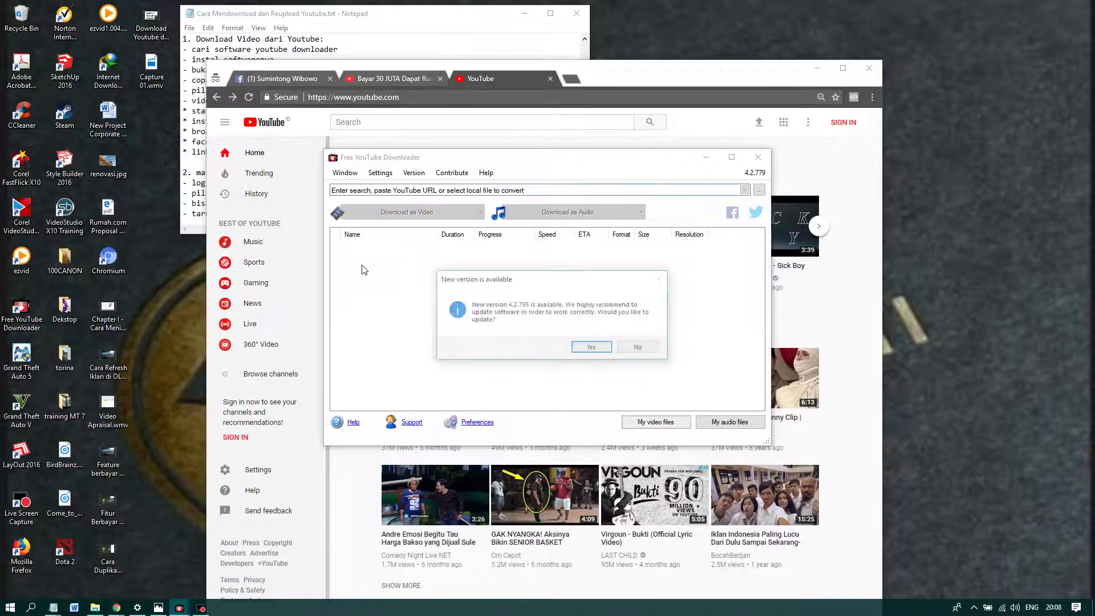
{"action": "left_click", "coordinate": [635, 346]}
{"action": "left_click_drag", "start_coordinate": [616, 159], "coordinate": [1009, 136]}
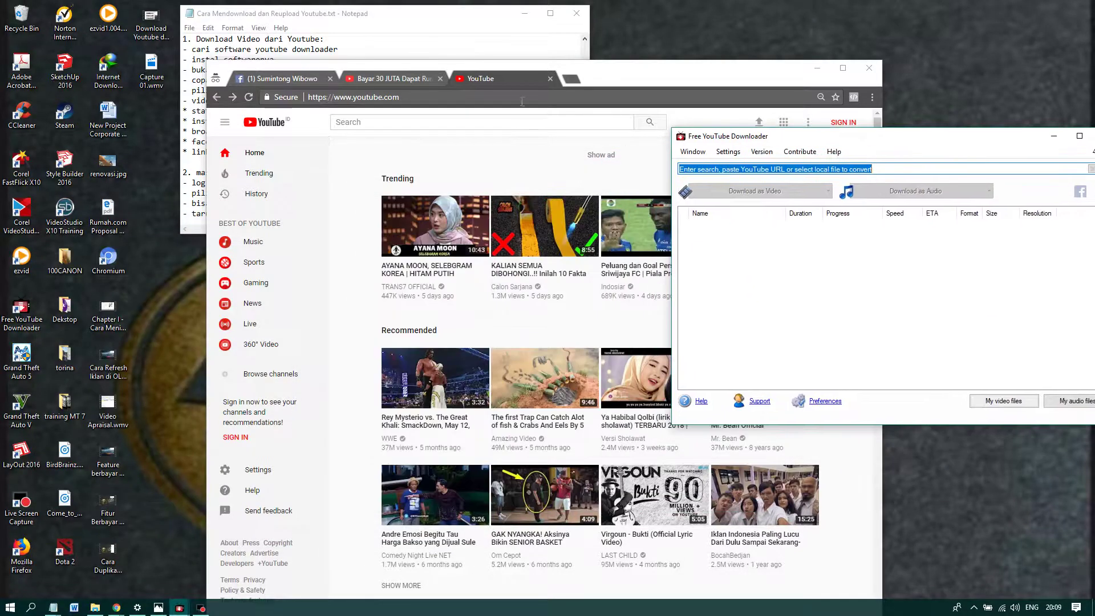
Copy the URL of the "Bayar 30 JUTA Dapat Rumah mewah" YouTube video and minimize the browser
{"action": "left_click", "coordinate": [415, 82]}
{"action": "left_click", "coordinate": [844, 68]}
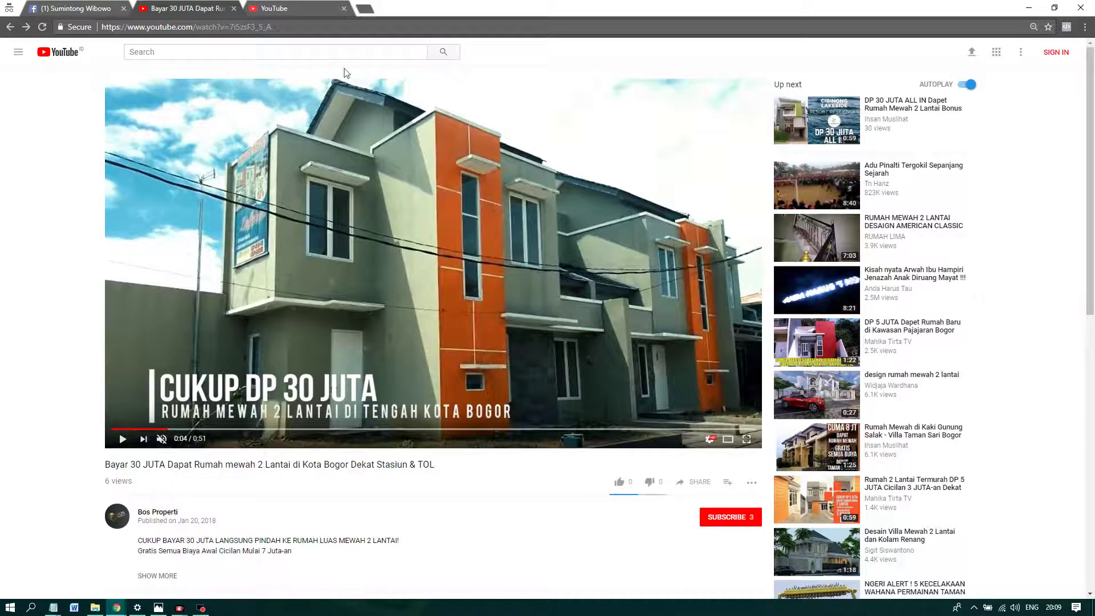
{"action": "left_click", "coordinate": [273, 26]}
{"action": "right_click", "coordinate": [263, 27]}
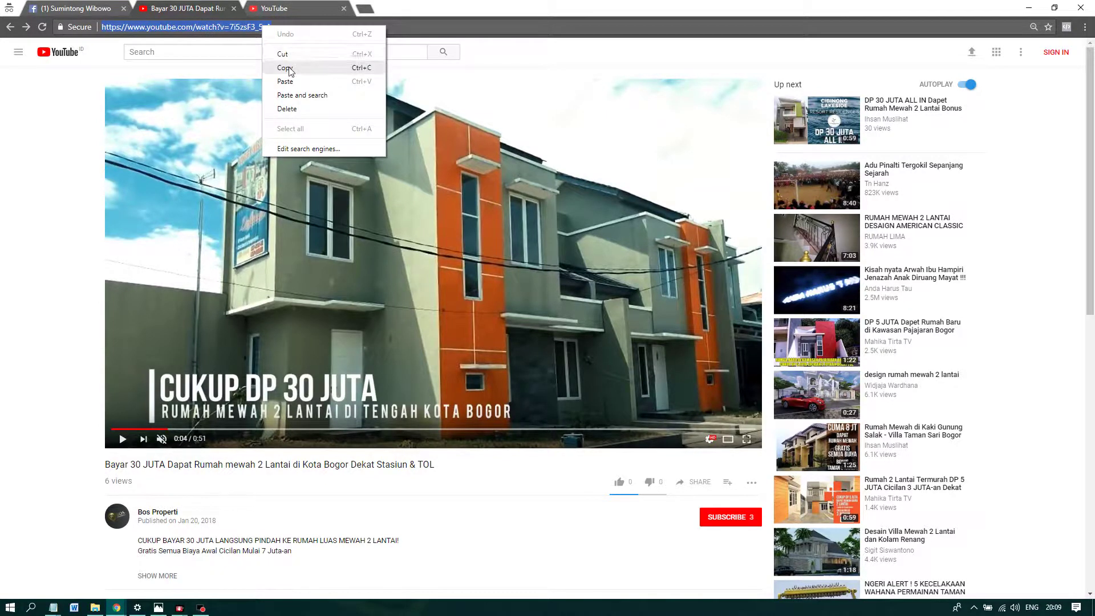
{"action": "left_click", "coordinate": [285, 67]}
{"action": "left_click", "coordinate": [1026, 9]}
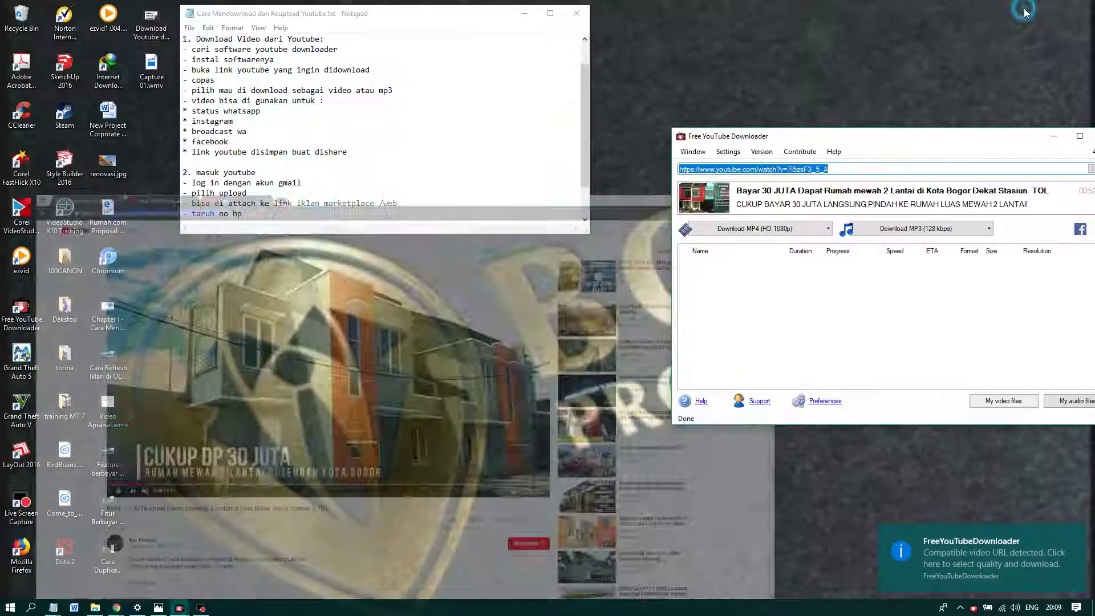
Download the detected YouTube video as MP4 in HD 1080p with Free YouTube Downloader
{"action": "left_click_drag", "start_coordinate": [930, 140], "coordinate": [655, 128]}
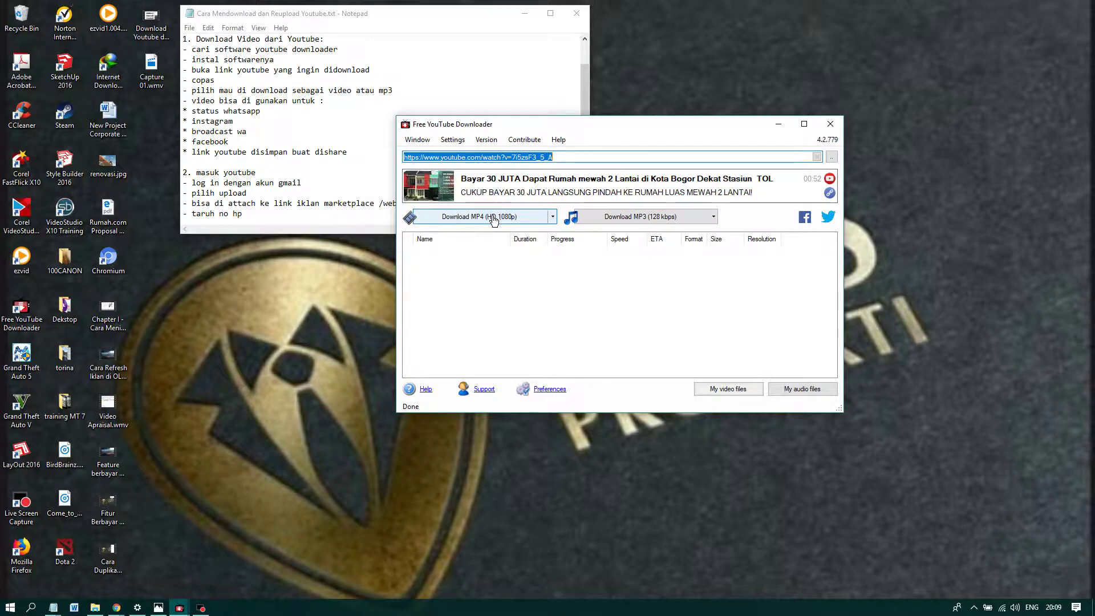
{"action": "left_click", "coordinate": [552, 217]}
{"action": "mouse_move", "coordinate": [482, 238]}
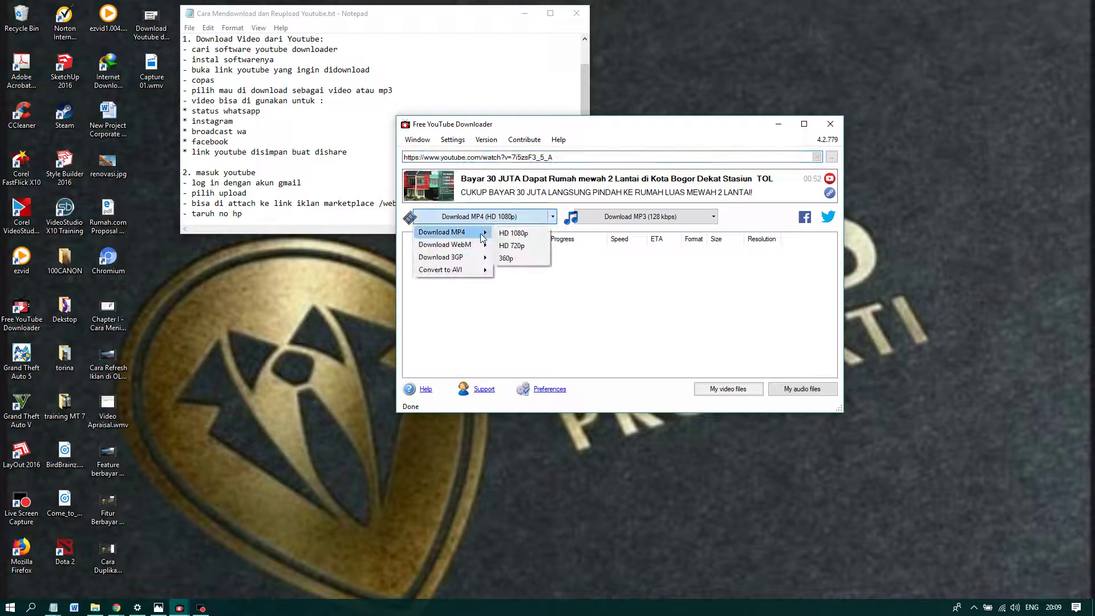
{"action": "left_click", "coordinate": [536, 235]}
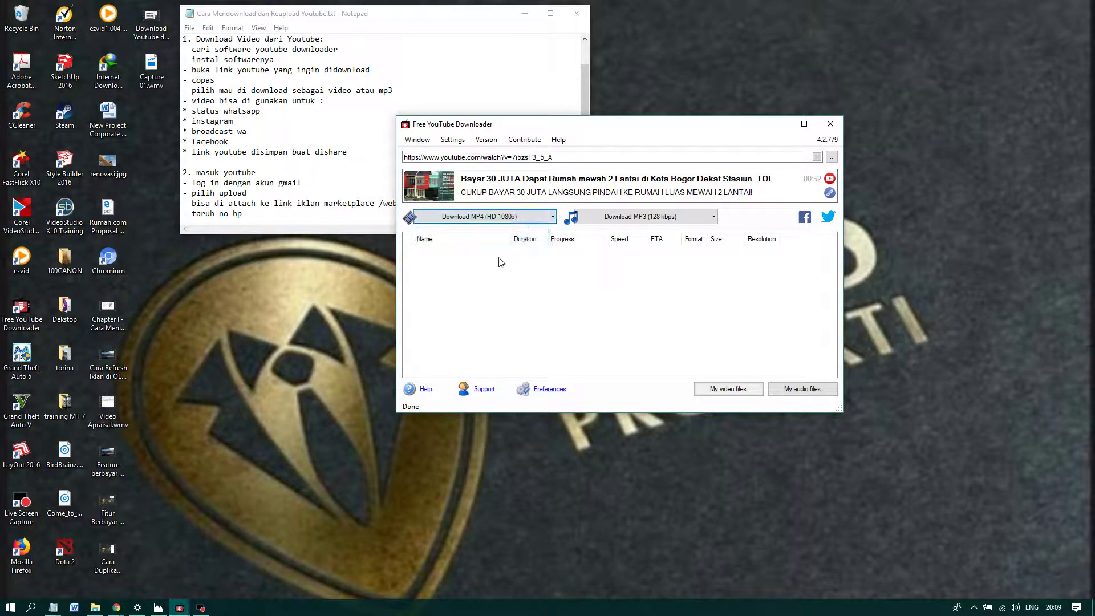
{"action": "left_click", "coordinate": [492, 222]}
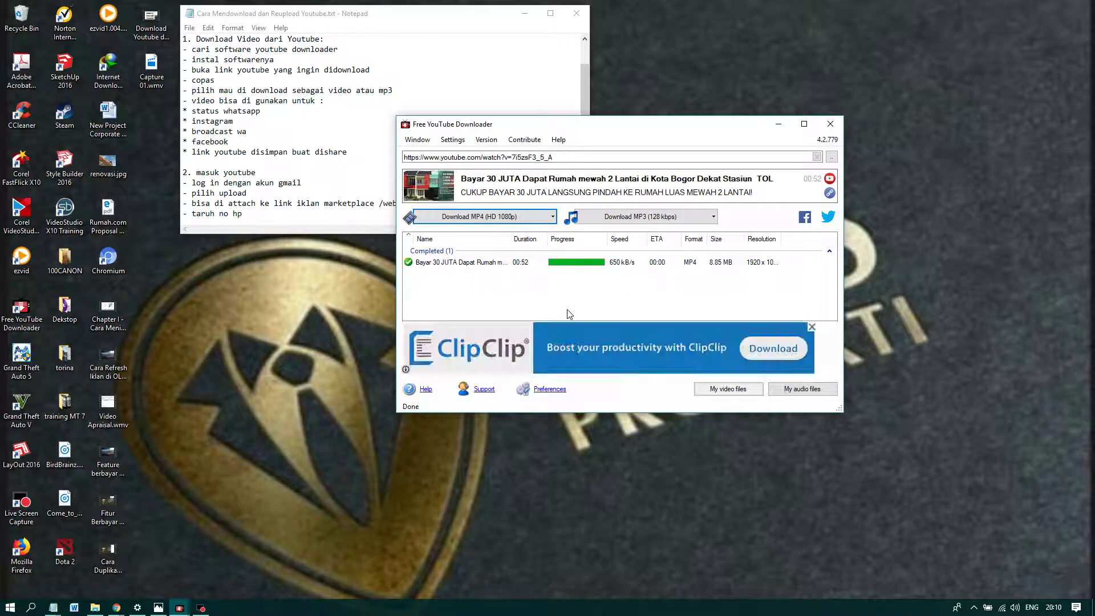
Review the uses for the downloaded video listed in the Notepad notes, and return to Free YouTube Downloader
{"action": "left_click", "coordinate": [323, 119]}
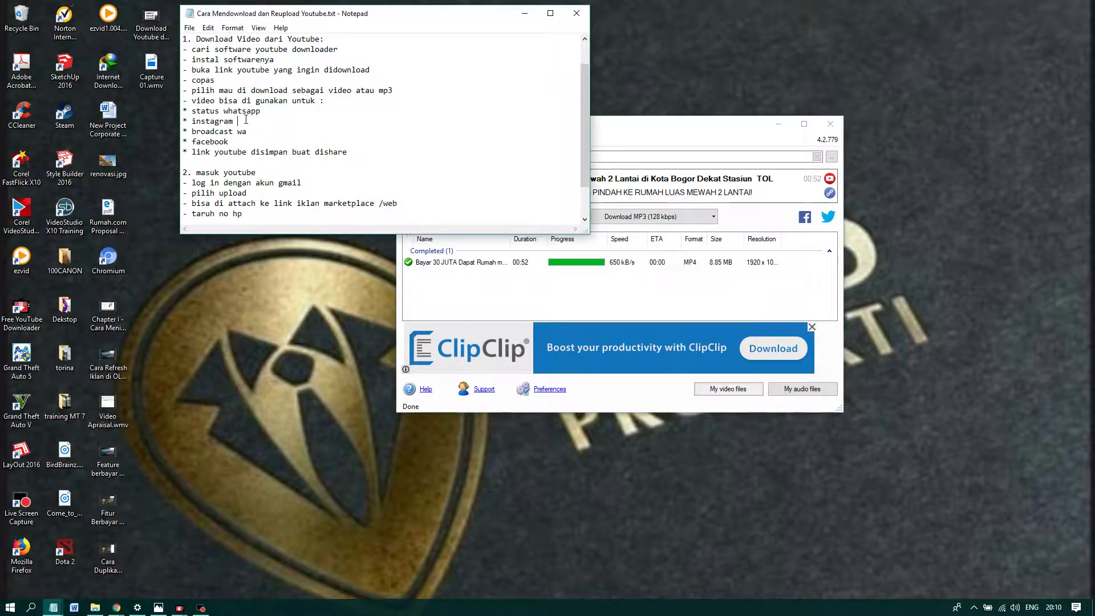
{"action": "left_click", "coordinate": [289, 134]}
{"action": "left_click", "coordinate": [376, 155]}
{"action": "left_click", "coordinate": [722, 143]}
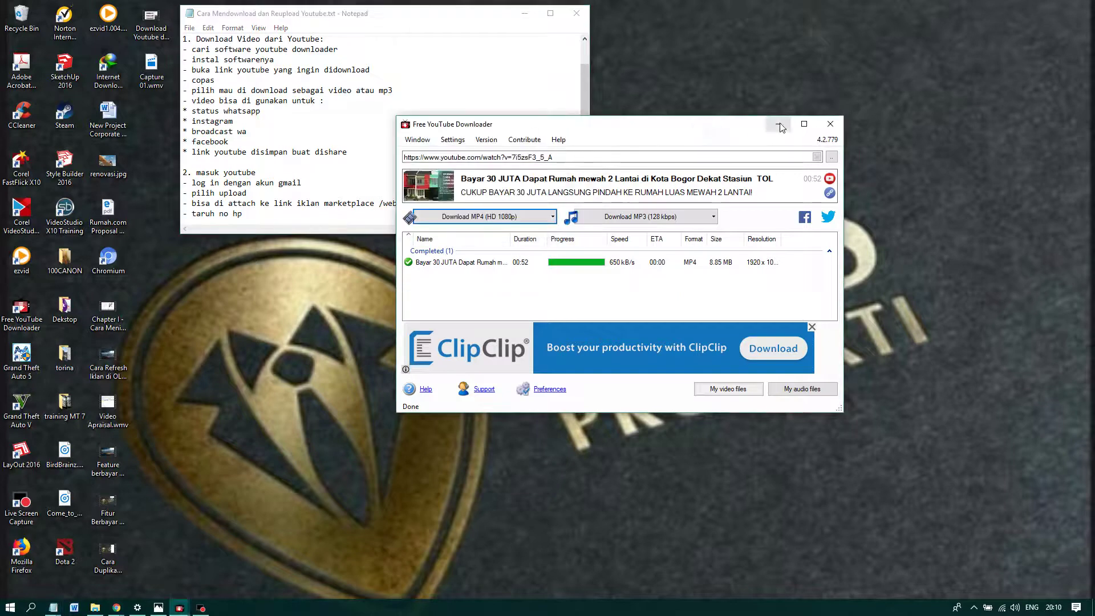
Move the downloader window clear of the notes and open the file location of the completed download
{"action": "left_click_drag", "start_coordinate": [684, 127], "coordinate": [900, 53]}
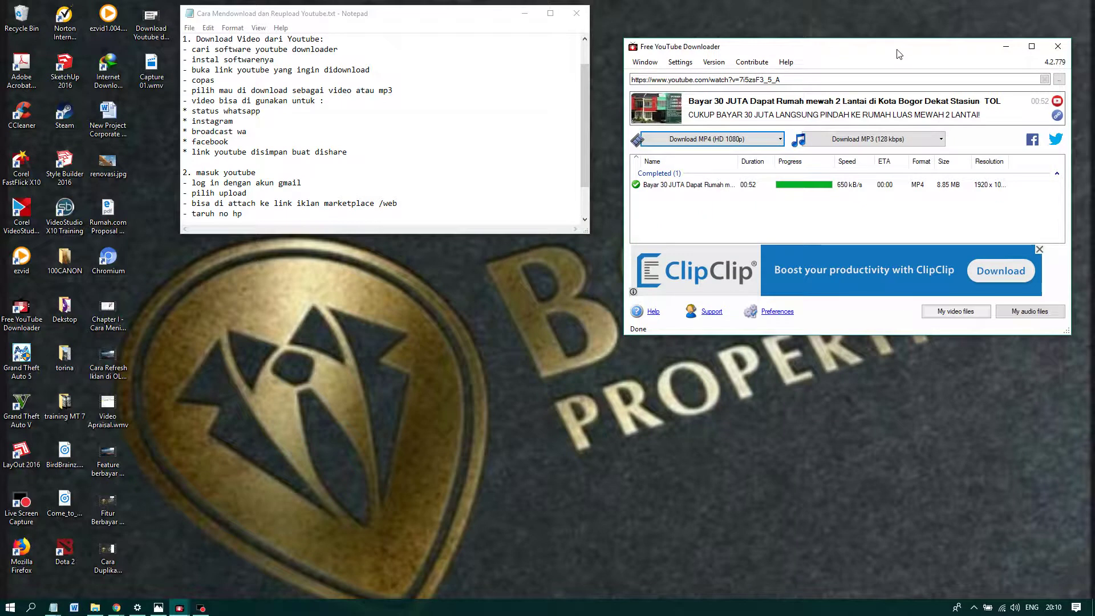
{"action": "right_click", "coordinate": [807, 188]}
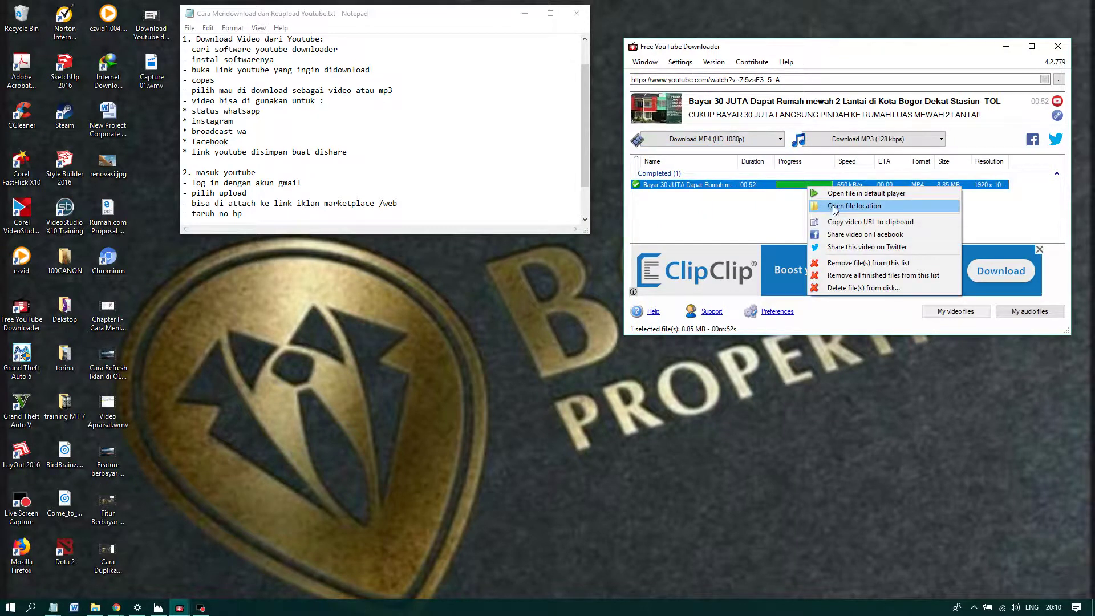
{"action": "left_click", "coordinate": [746, 203]}
{"action": "right_click", "coordinate": [746, 185]}
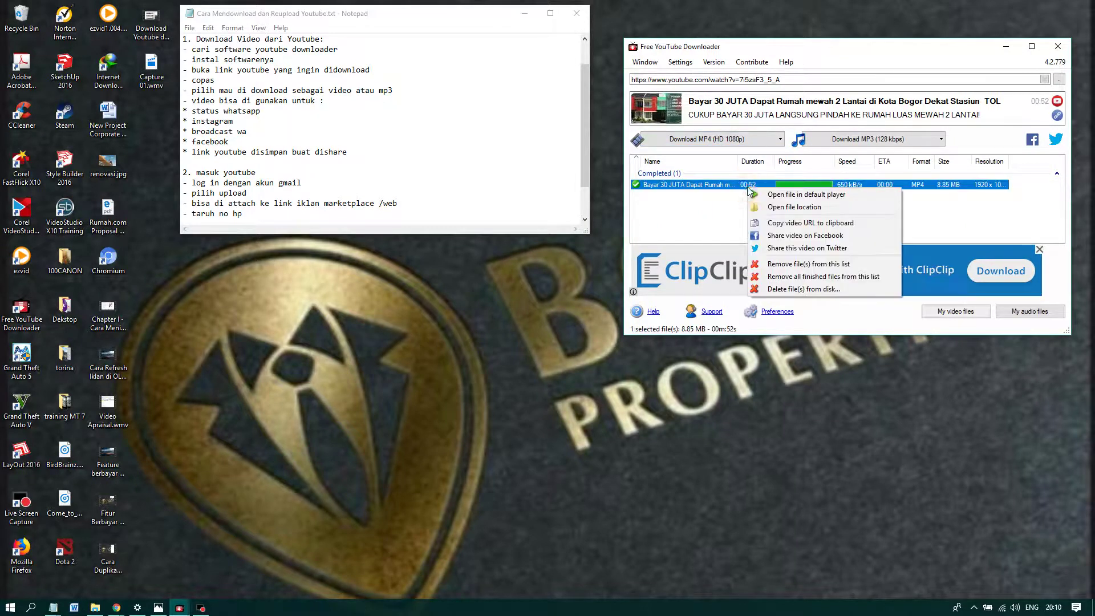
{"action": "left_click", "coordinate": [788, 208]}
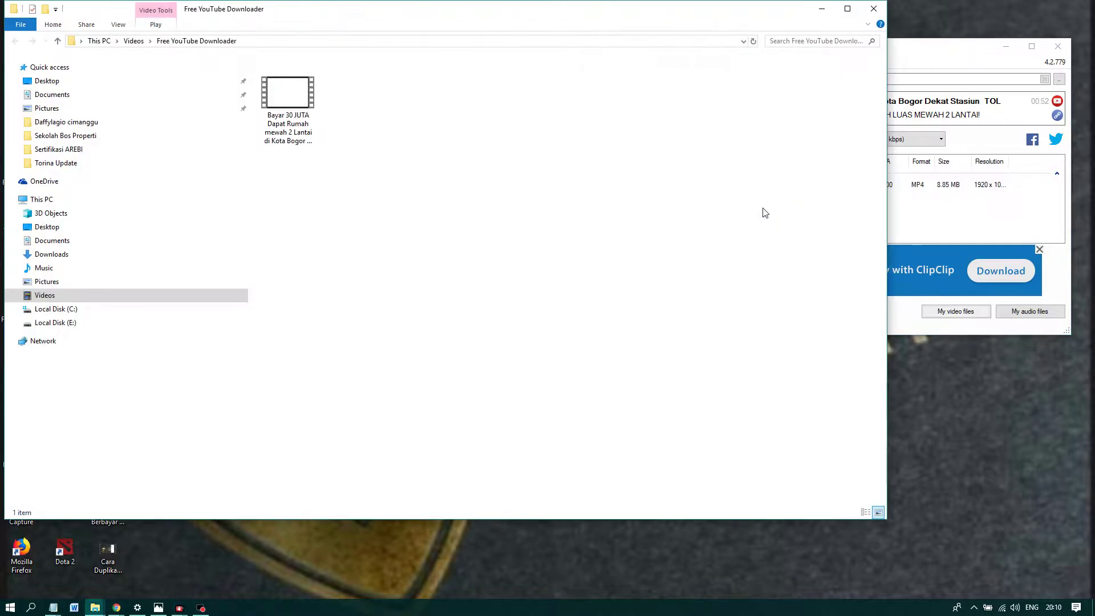
Move the folder window aside and play the downloaded video in Films & TV with the sound muted
{"action": "double_click", "coordinate": [310, 116]}
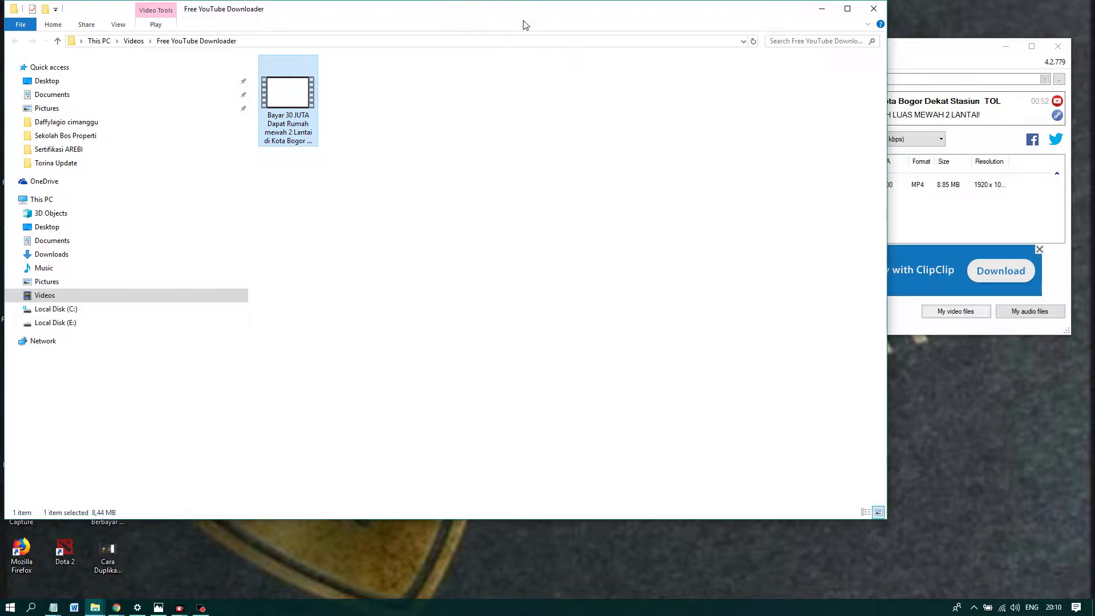
{"action": "left_click_drag", "start_coordinate": [469, 14], "coordinate": [847, 119]}
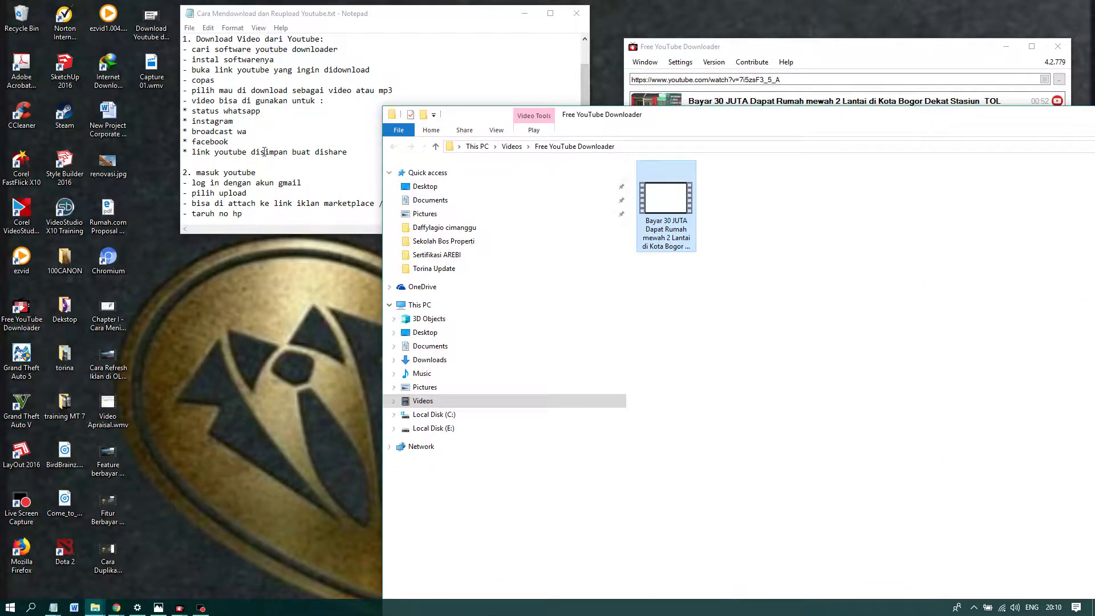
{"action": "double_click", "coordinate": [674, 202]}
{"action": "mouse_move", "coordinate": [622, 388]}
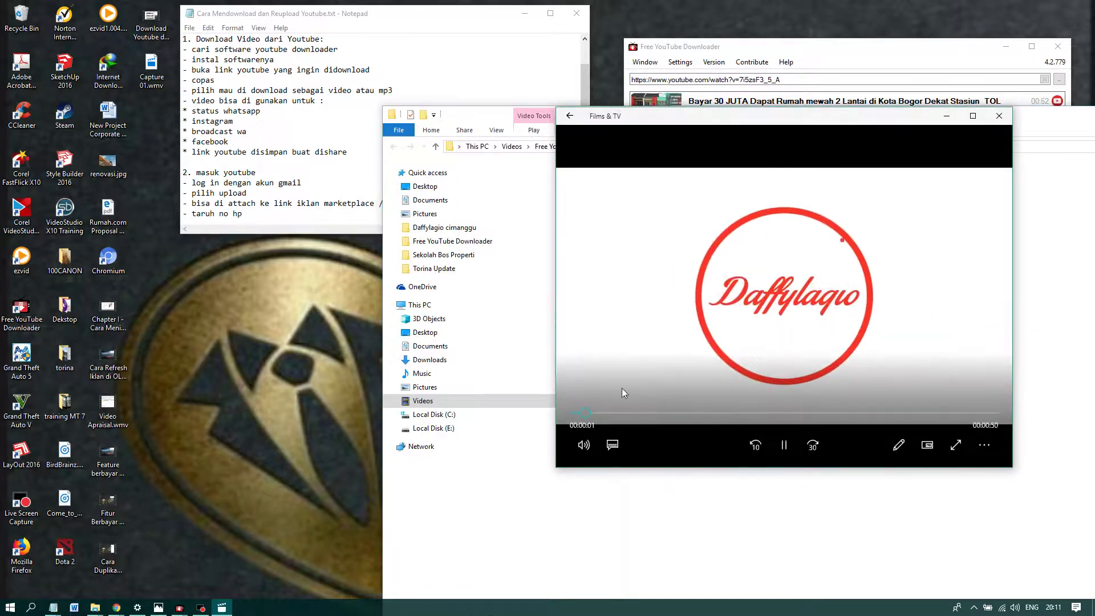
{"action": "left_click", "coordinate": [584, 446]}
{"action": "left_click_drag", "start_coordinate": [608, 406], "coordinate": [601, 406]}
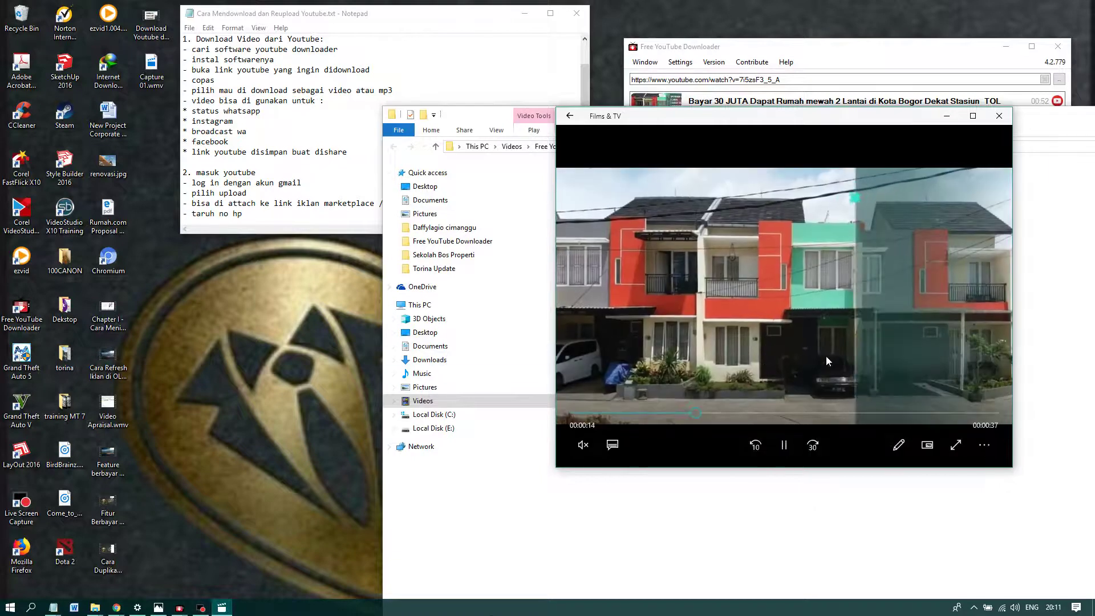
Minimize the notes, switch to the signed-out YouTube home page in Chrome, and start a video upload to reach the Google sign-in form
{"action": "left_click", "coordinate": [525, 15]}
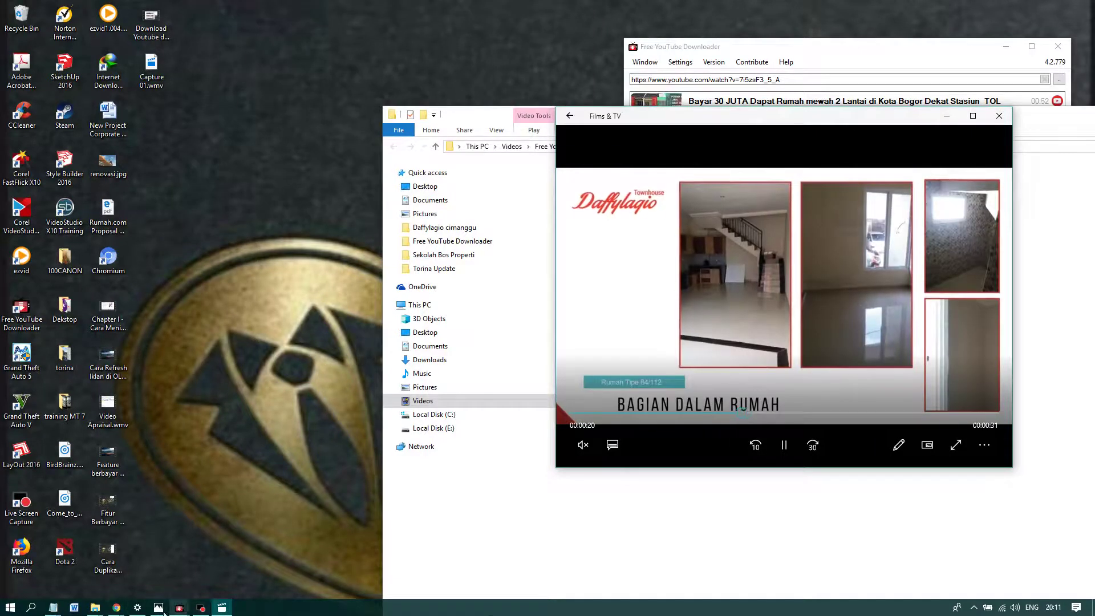
{"action": "mouse_move", "coordinate": [116, 609]}
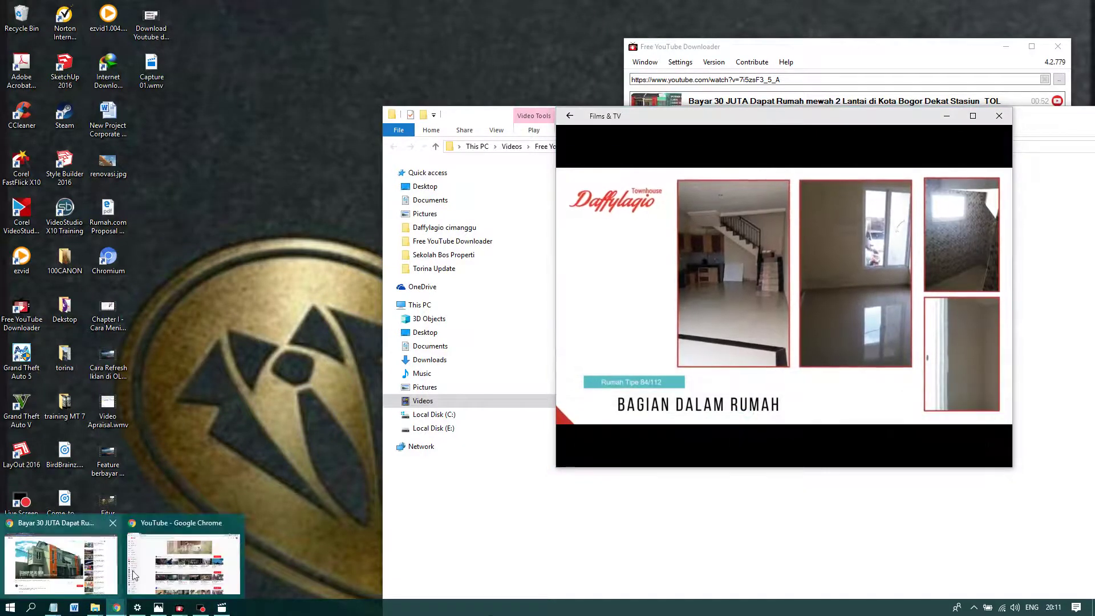
{"action": "mouse_move", "coordinate": [174, 559]}
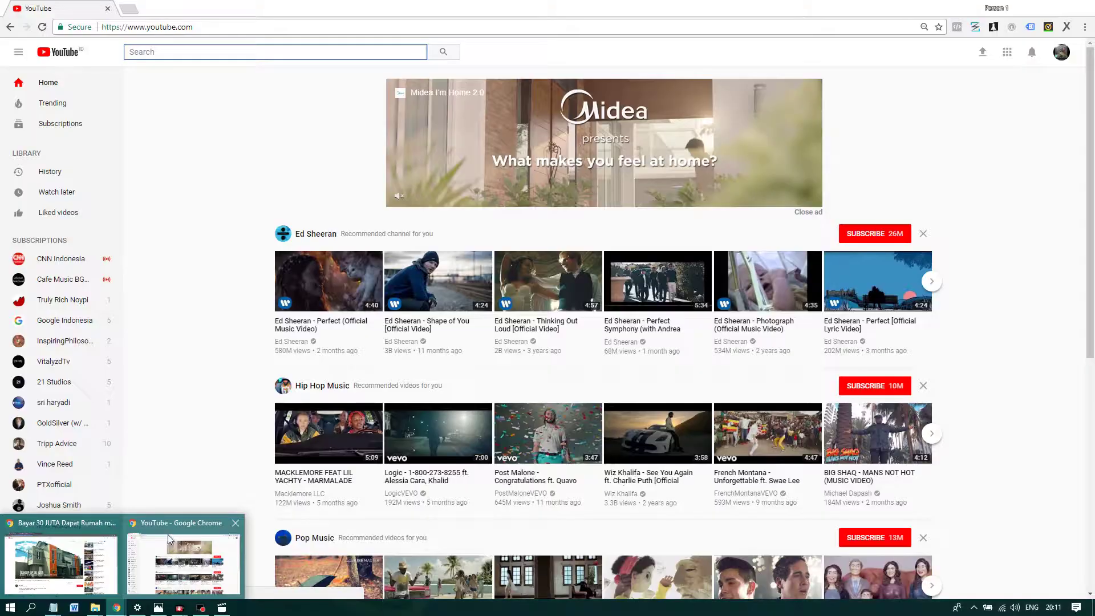
{"action": "left_click", "coordinate": [176, 533]}
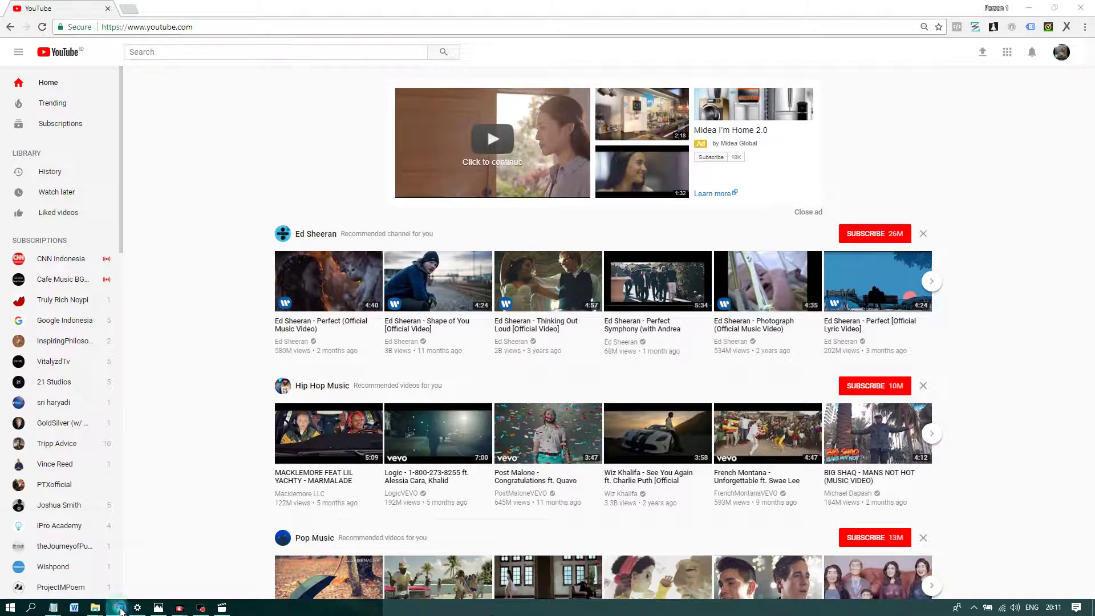
{"action": "mouse_move", "coordinate": [121, 611]}
{"action": "left_click", "coordinate": [89, 579]}
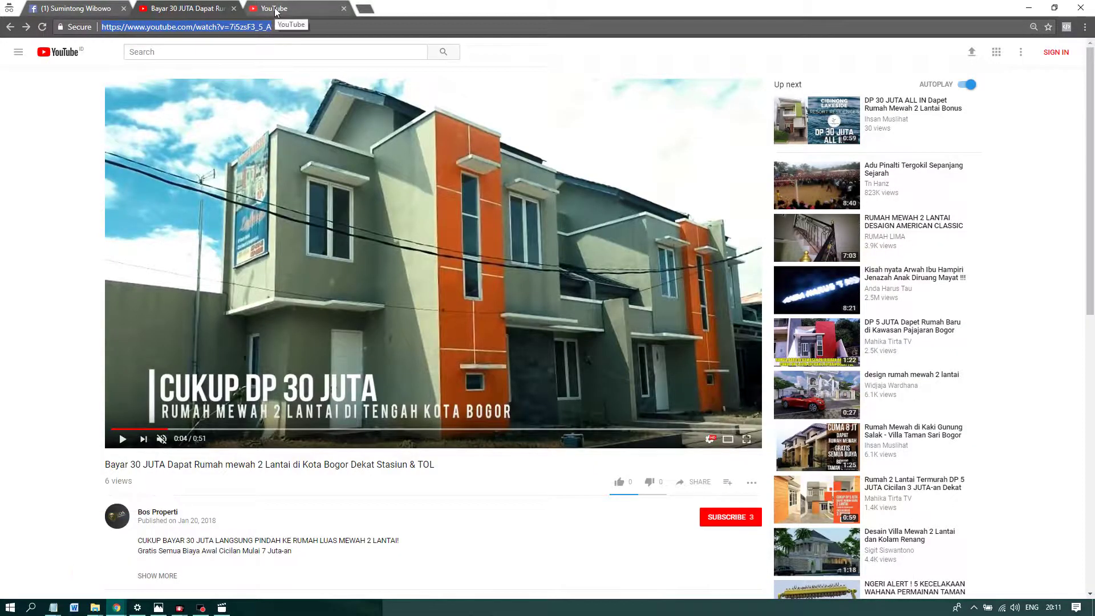
{"action": "left_click", "coordinate": [305, 10]}
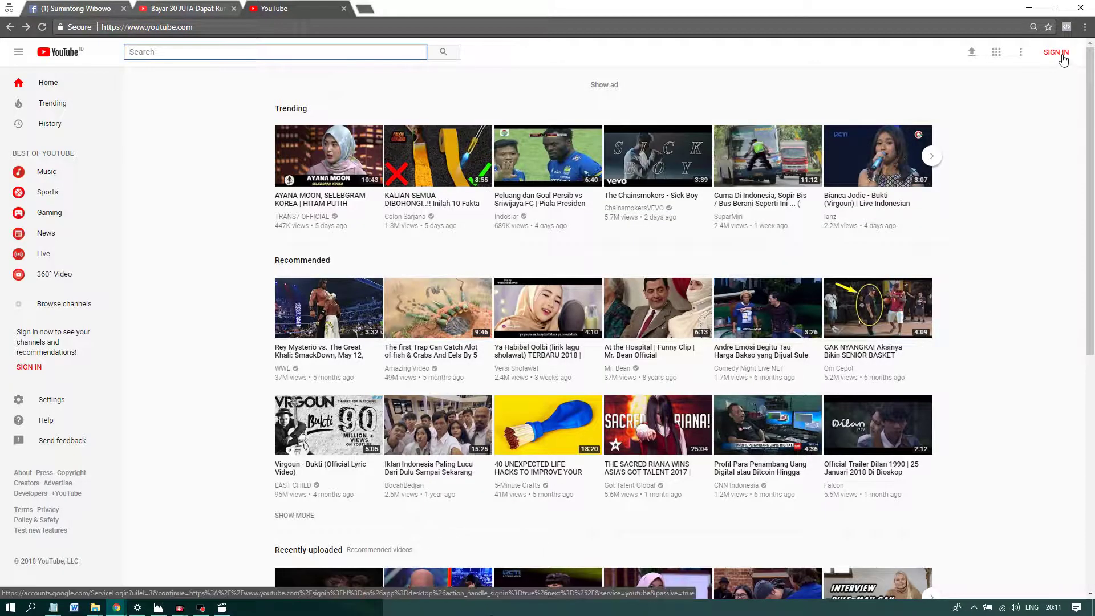
{"action": "left_click", "coordinate": [972, 53]}
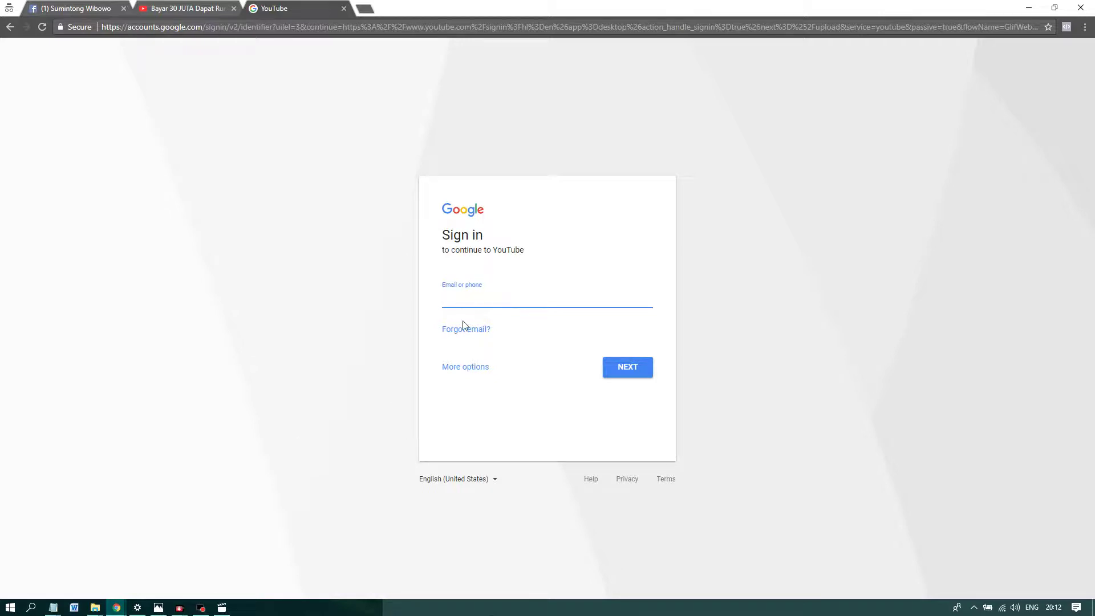
Switch to the Chrome window already signed in to YouTube and open its video upload page
{"action": "left_click", "coordinate": [116, 607]}
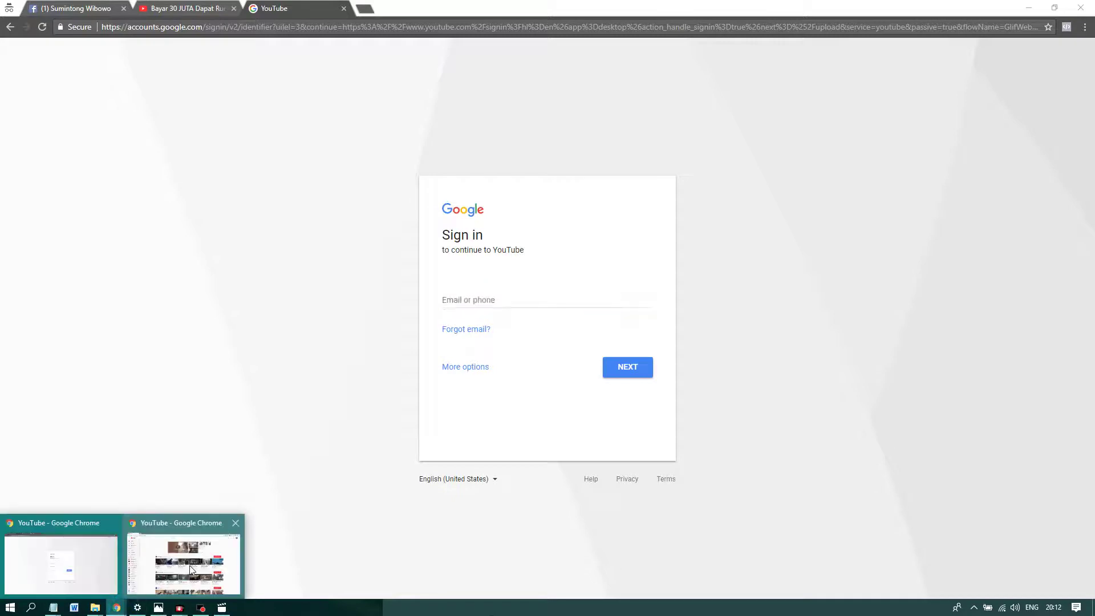
{"action": "left_click", "coordinate": [190, 569]}
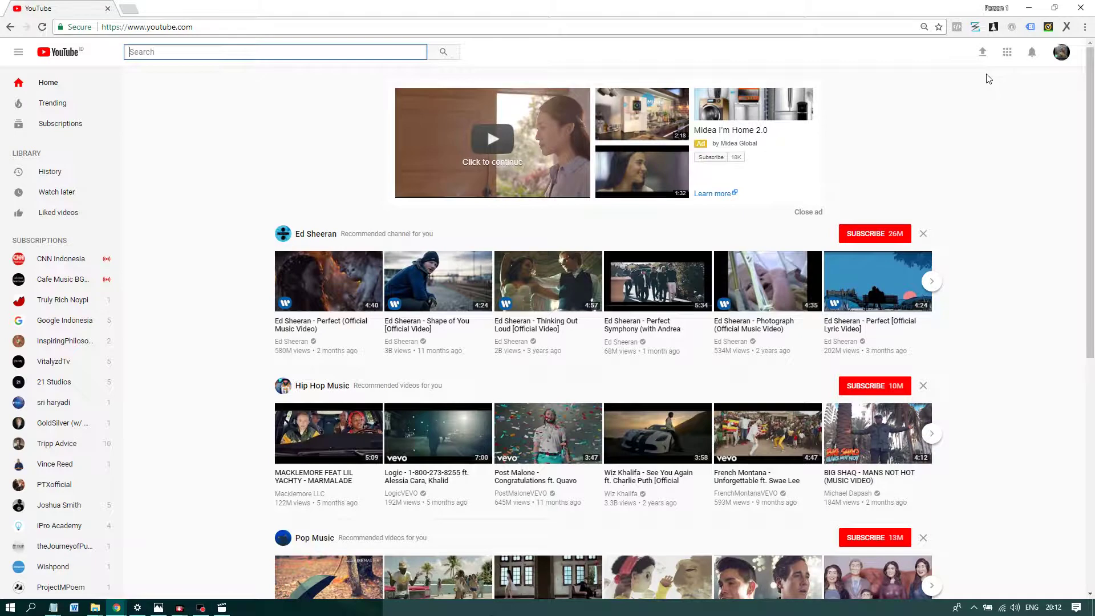
{"action": "left_click", "coordinate": [983, 54]}
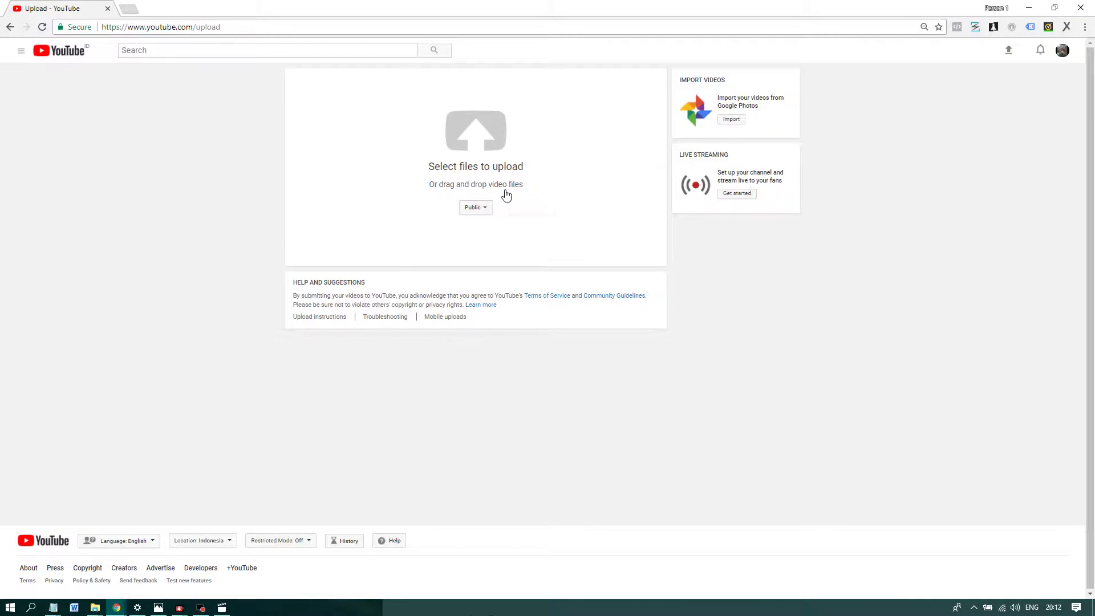
Upload the downloaded "Bayar 30 JUTA" video to YouTube from the Free YouTube Downloader folder
{"action": "mouse_move", "coordinate": [94, 608]}
{"action": "left_click", "coordinate": [147, 588]}
{"action": "left_click_drag", "start_coordinate": [650, 117], "coordinate": [392, 277]}
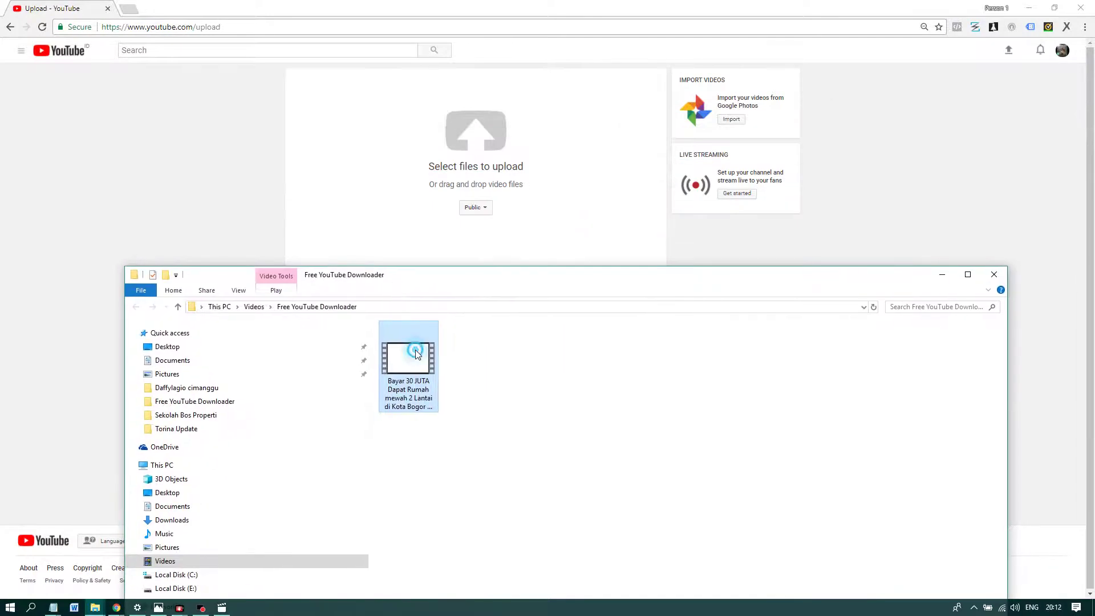
{"action": "left_click_drag", "start_coordinate": [416, 350], "coordinate": [477, 190]}
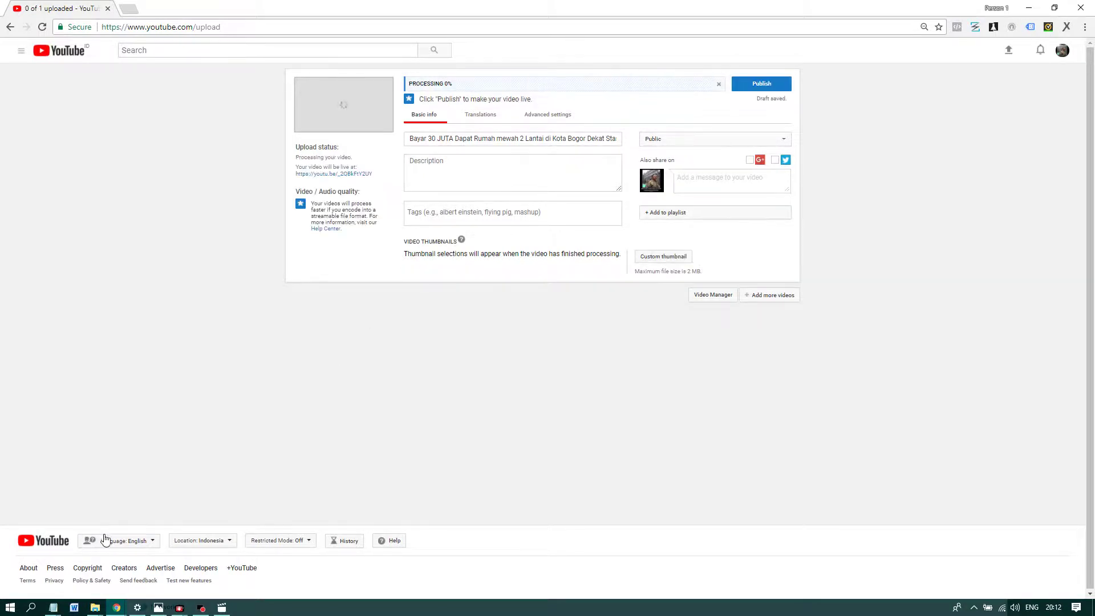
Open the Notepad file konten iklan daffylagio 1.txt, move its window clear of the description field, and look through its ad text
{"action": "mouse_move", "coordinate": [53, 607]}
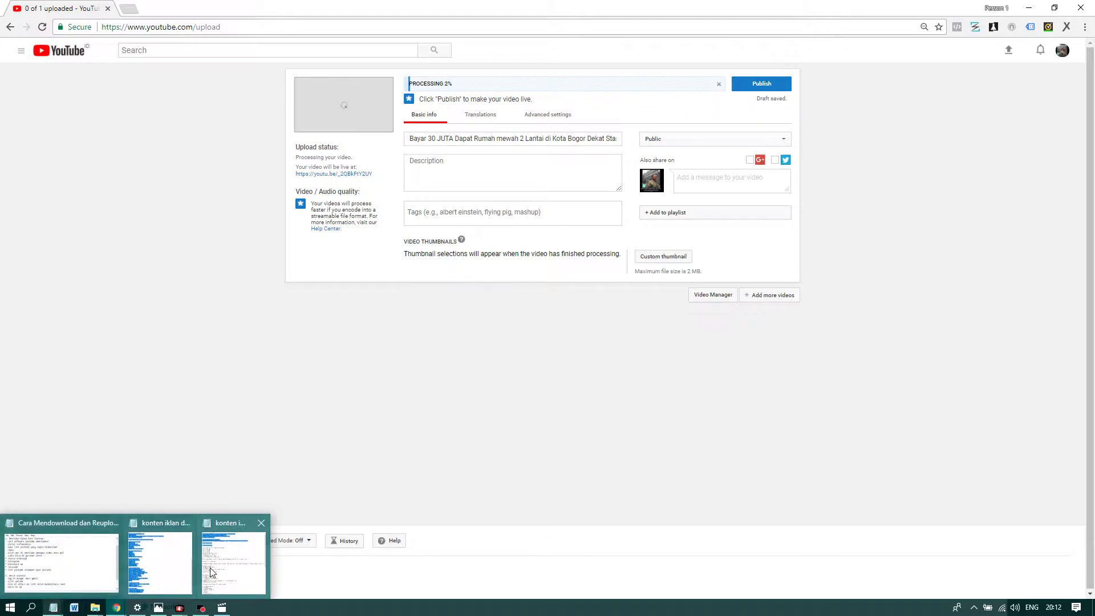
{"action": "left_click", "coordinate": [207, 572]}
{"action": "scroll", "coordinate": [617, 360], "scroll_direction": "down", "scroll_amount": 13}
{"action": "scroll", "coordinate": [613, 364], "scroll_direction": "up", "scroll_amount": 13}
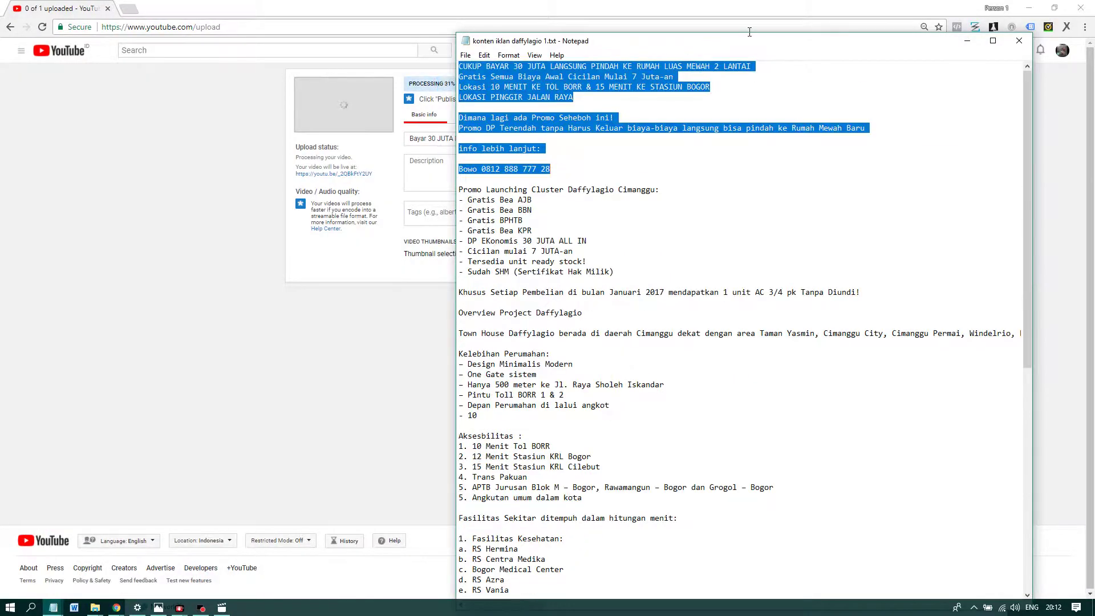
{"action": "left_click", "coordinate": [750, 32]}
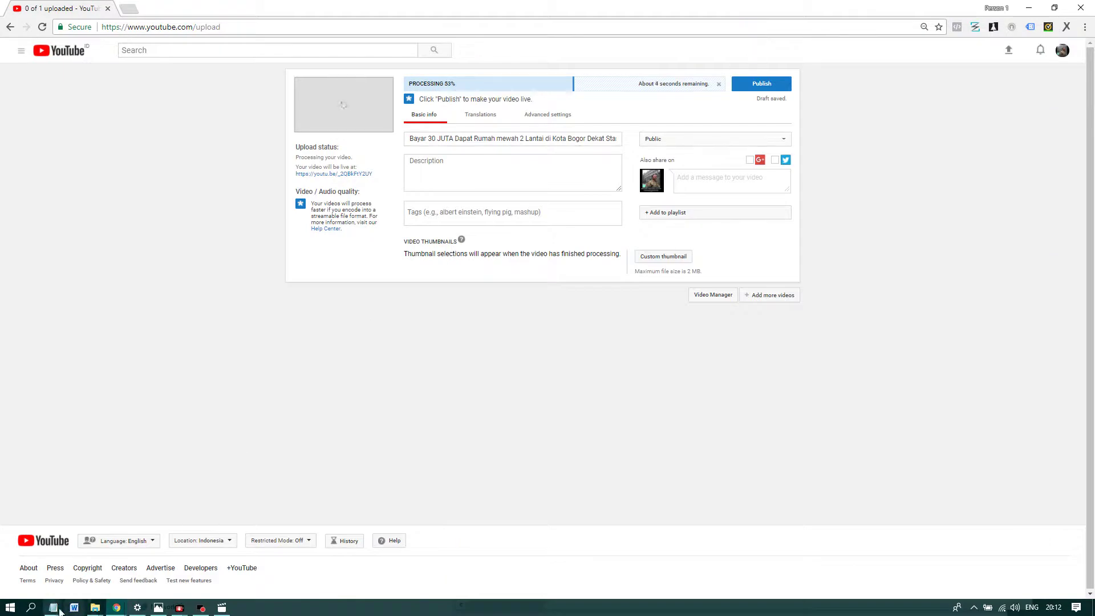
{"action": "left_click", "coordinate": [234, 565]}
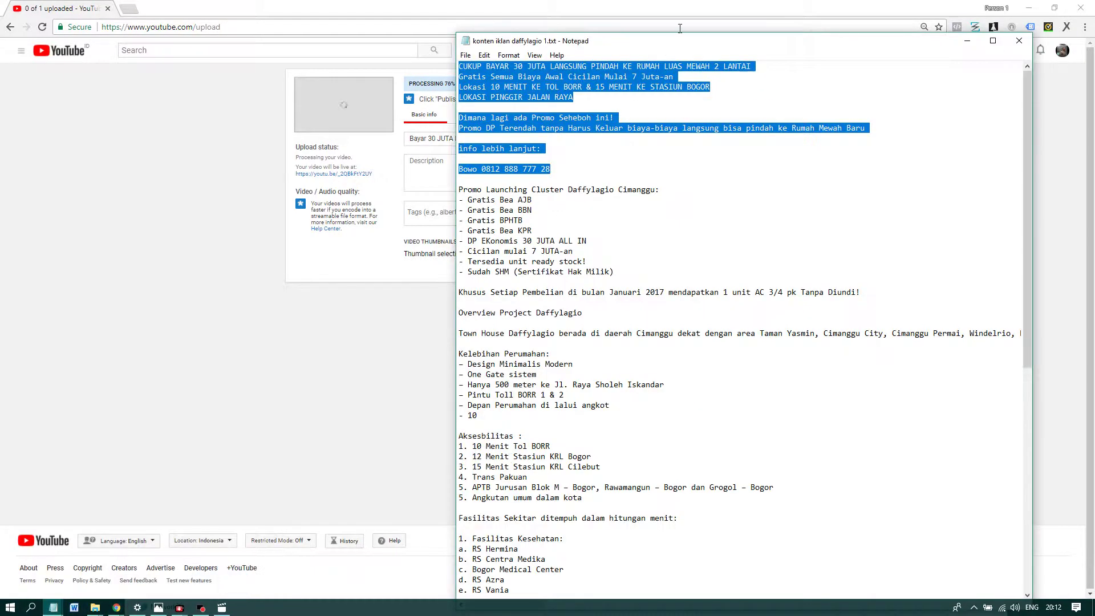
{"action": "left_click_drag", "start_coordinate": [744, 33], "coordinate": [864, 193]}
{"action": "scroll", "coordinate": [865, 251], "scroll_direction": "down", "scroll_amount": 10}
{"action": "scroll", "coordinate": [858, 317], "scroll_direction": "up", "scroll_amount": 10}
{"action": "left_click", "coordinate": [739, 299]}
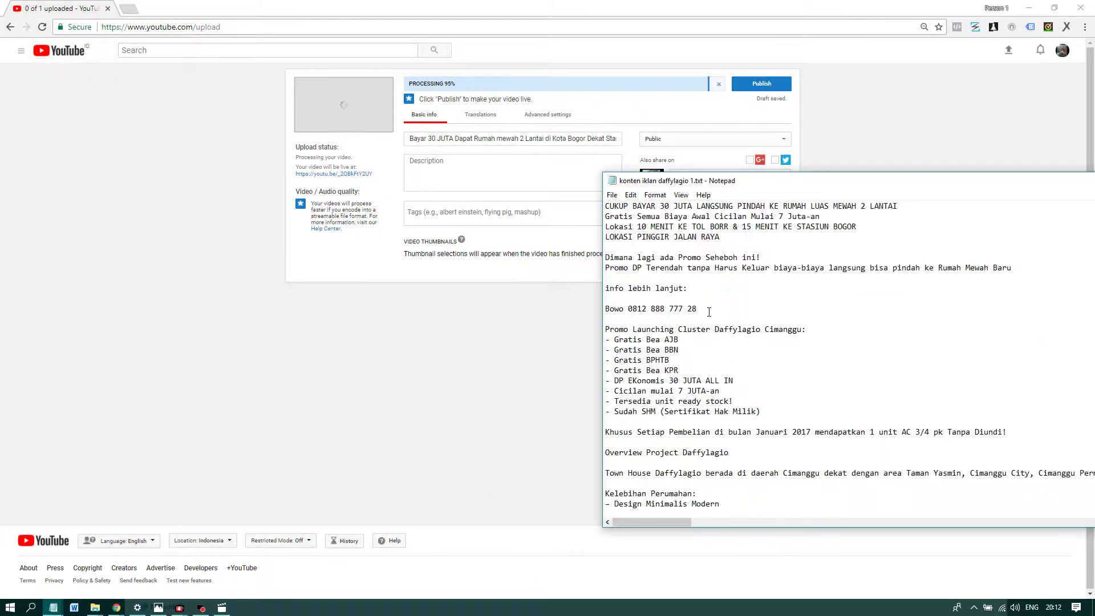
Copy the opening promo text through the contact line from the notes and paste it into the video description
{"action": "left_click_drag", "start_coordinate": [708, 310], "coordinate": [596, 204]}
{"action": "key", "text": "ctrl+c"}
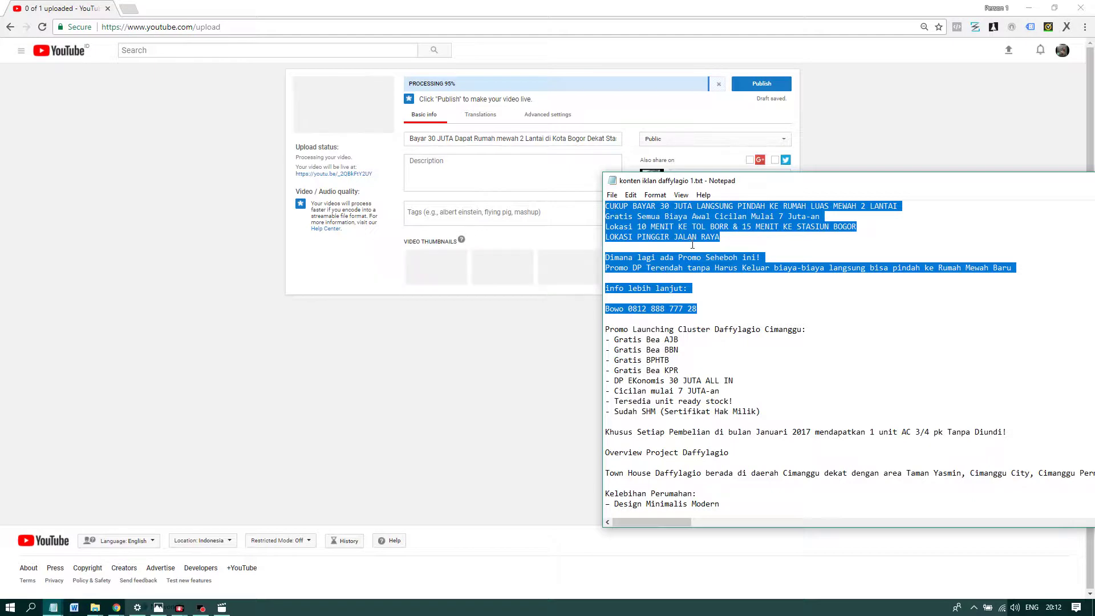
{"action": "left_click", "coordinate": [548, 177]}
{"action": "key", "text": "ctrl+v"}
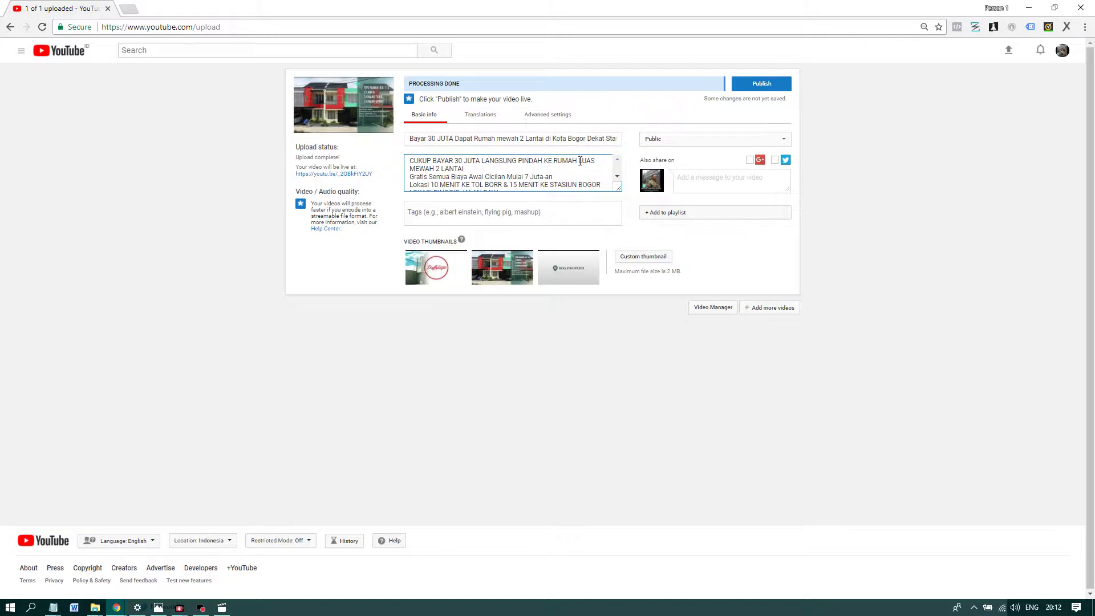
Enlarge the description box and add two line breaks after the contact line at its end
{"action": "left_click", "coordinate": [516, 179]}
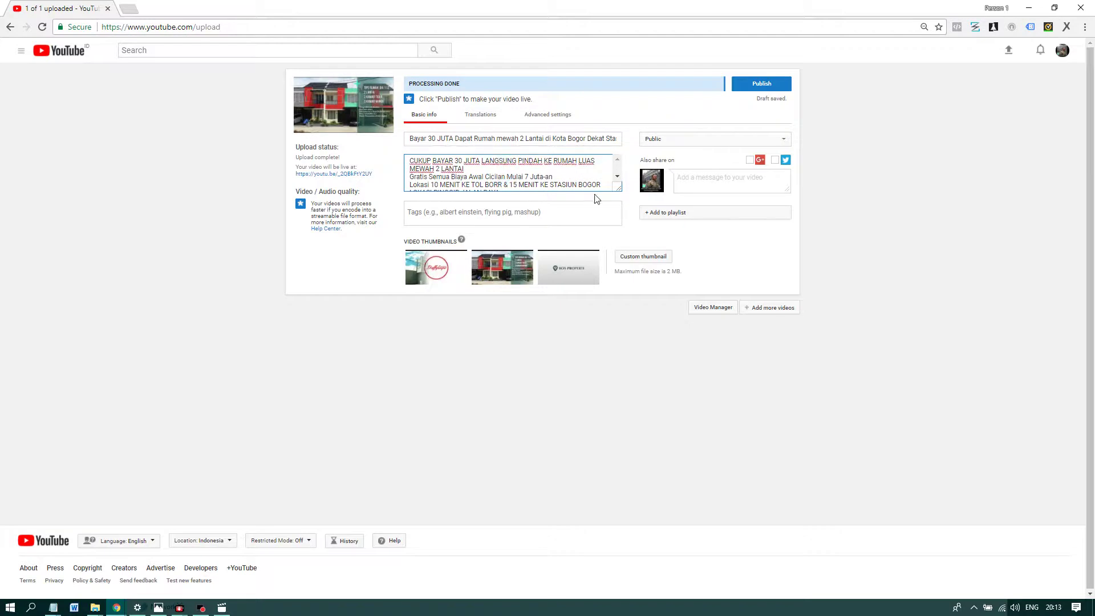
{"action": "left_click_drag", "start_coordinate": [619, 190], "coordinate": [621, 227]}
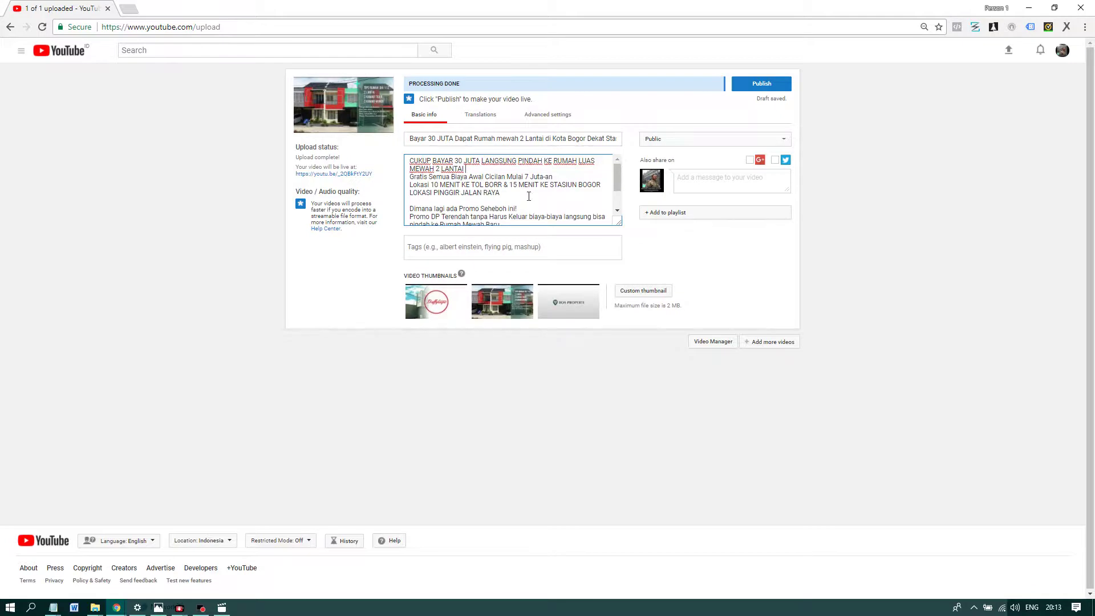
{"action": "left_click_drag", "start_coordinate": [617, 186], "coordinate": [616, 209]}
{"action": "left_click", "coordinate": [559, 220]}
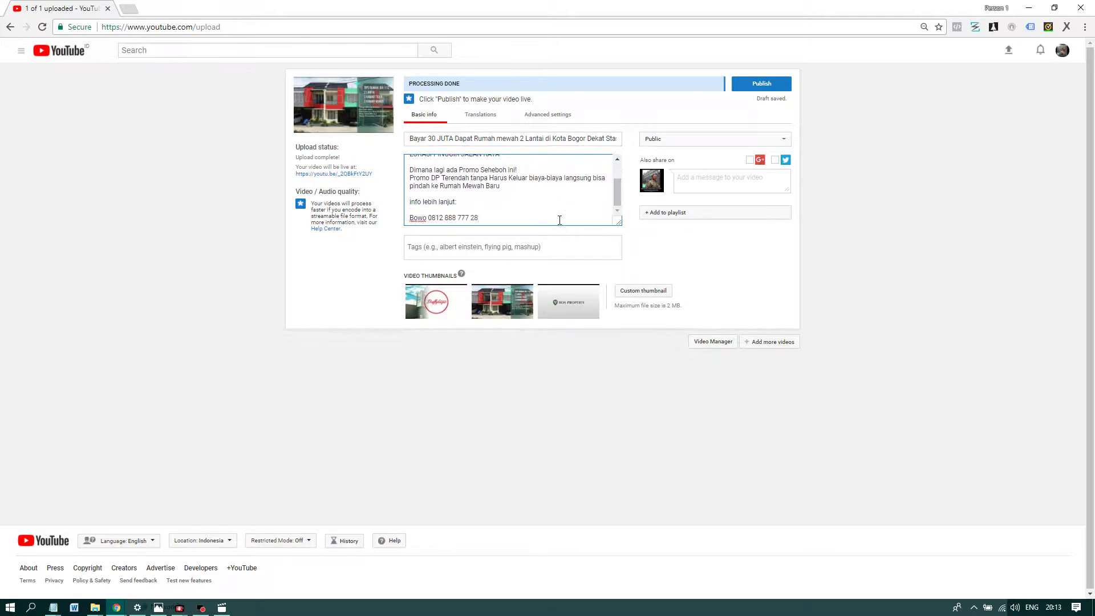
{"action": "key", "text": "Return"}
{"action": "key", "text": "Return"}
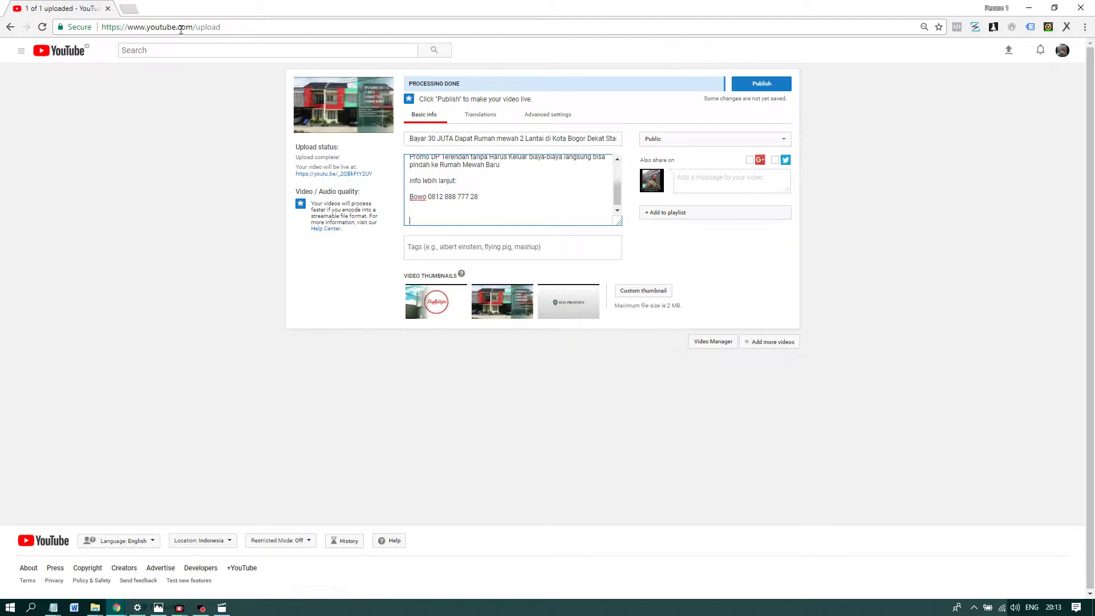
Open the OLX account's ad list in a new tab and view the Rumah Mewah Murah 2 Lantai Cimanggu Bogor ad
{"action": "left_click", "coordinate": [129, 10]}
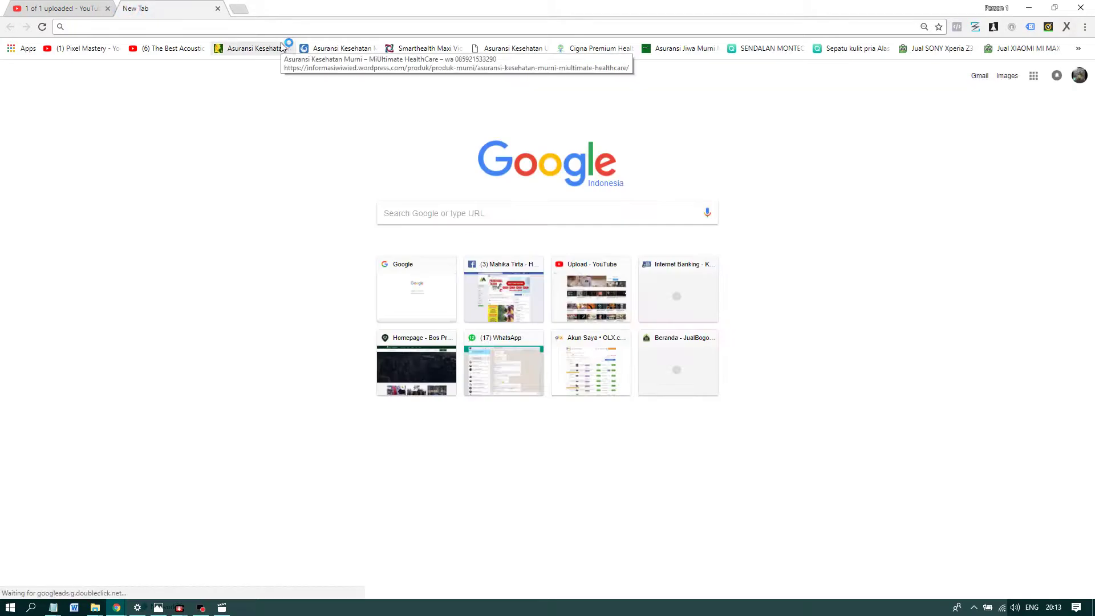
{"action": "type", "text": "ol"}
{"action": "key", "text": "Return"}
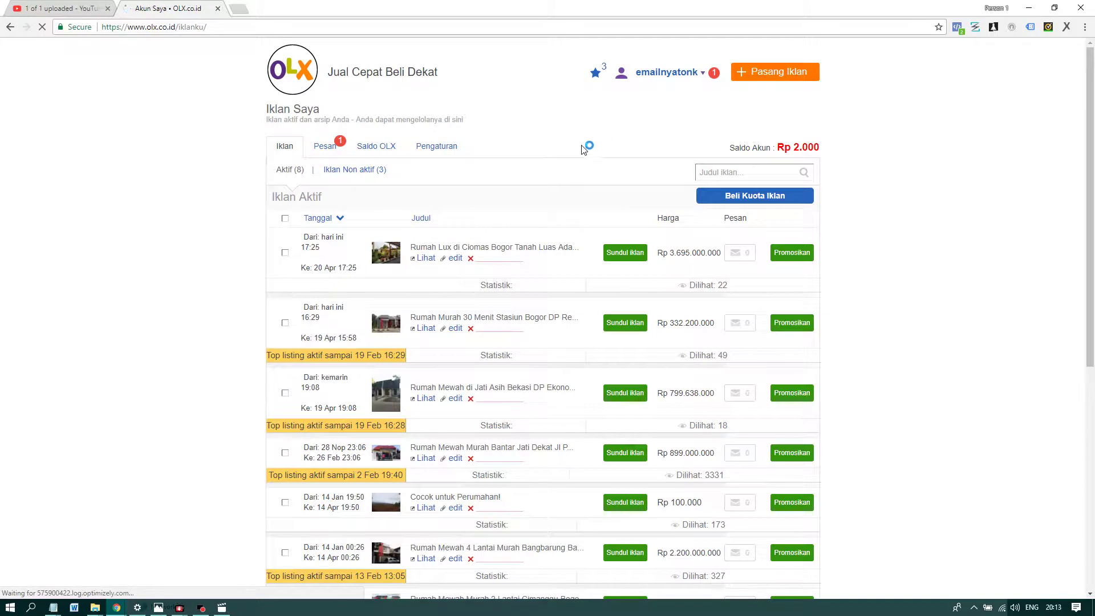
{"action": "scroll", "coordinate": [583, 147], "scroll_direction": "down", "scroll_amount": 3}
{"action": "left_click", "coordinate": [429, 422]}
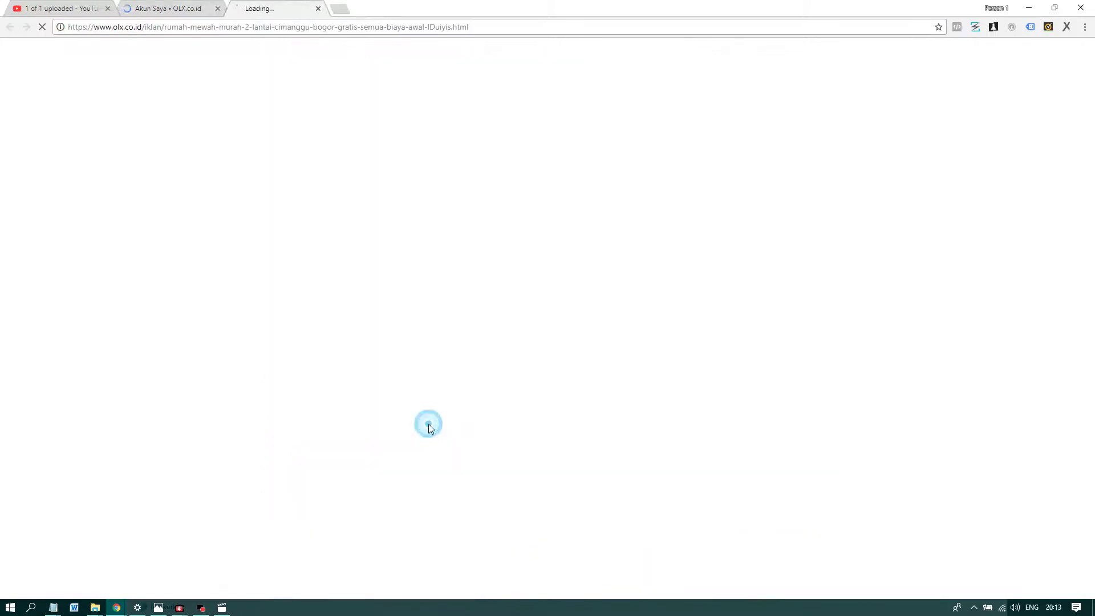
Copy the OLX ad's URL and add it to the end of the video description after the words "atau klik :"
{"action": "left_click", "coordinate": [391, 27]}
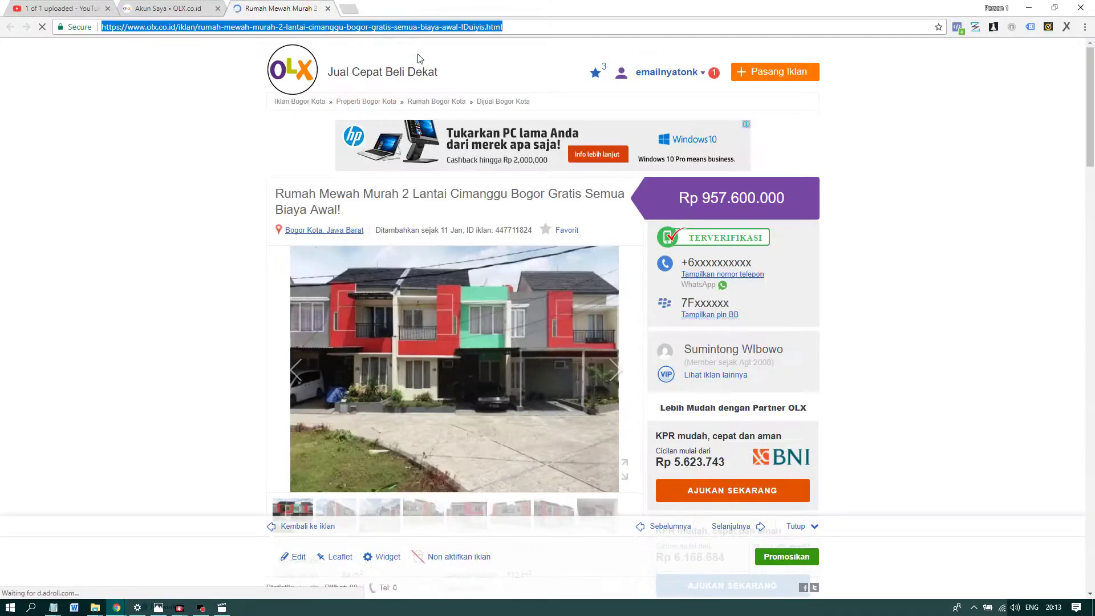
{"action": "right_click", "coordinate": [436, 30]}
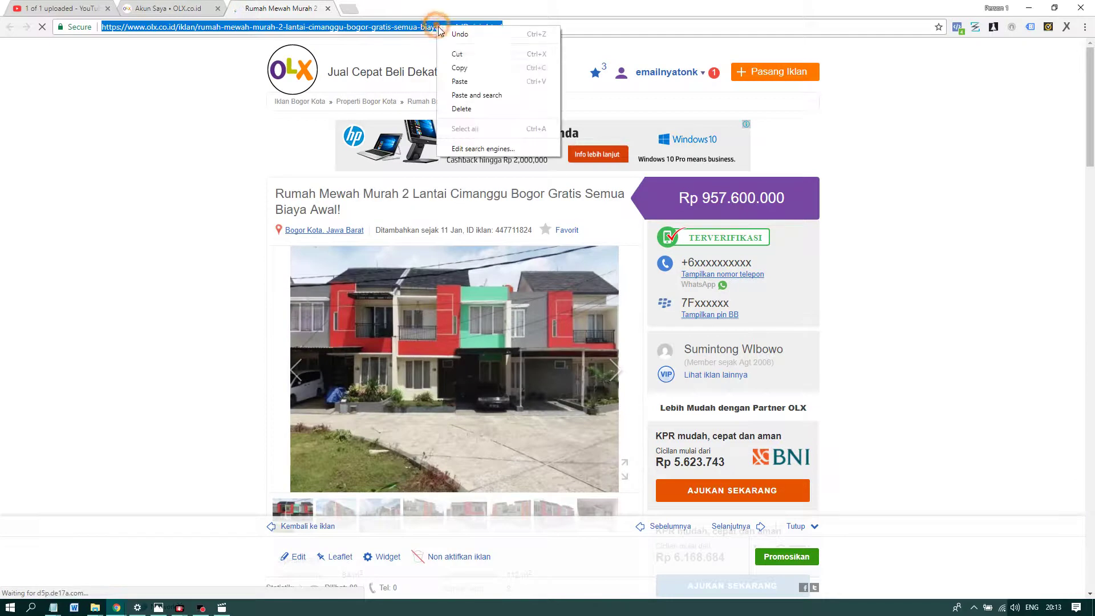
{"action": "left_click", "coordinate": [459, 68]}
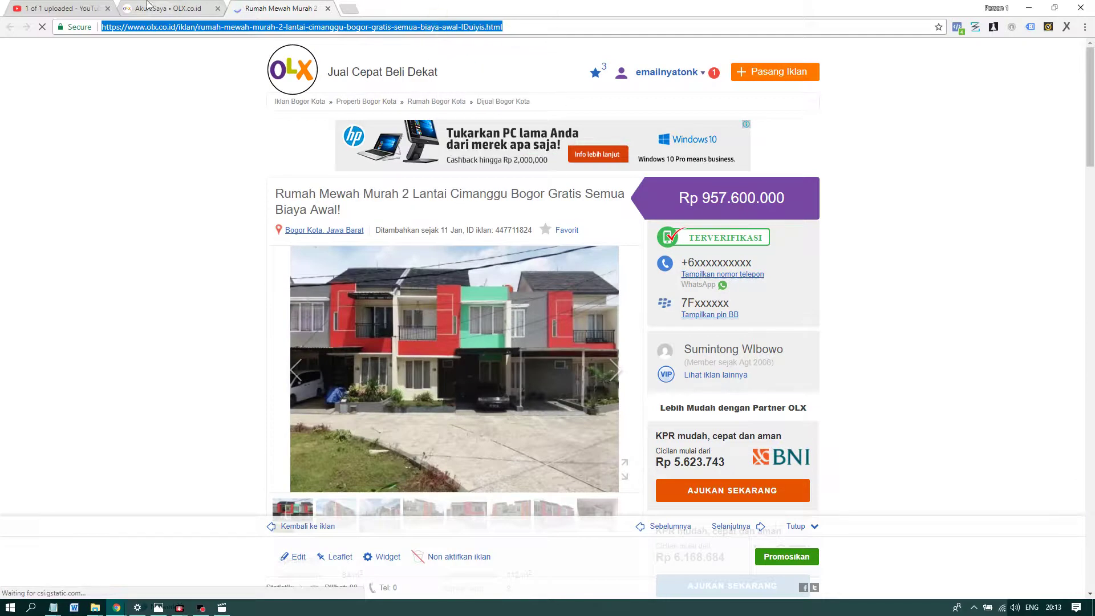
{"action": "left_click", "coordinate": [55, 8]}
{"action": "left_click", "coordinate": [439, 210]}
{"action": "type", "text": "atau klik"}
{"action": "key", "text": "ctrl+v"}
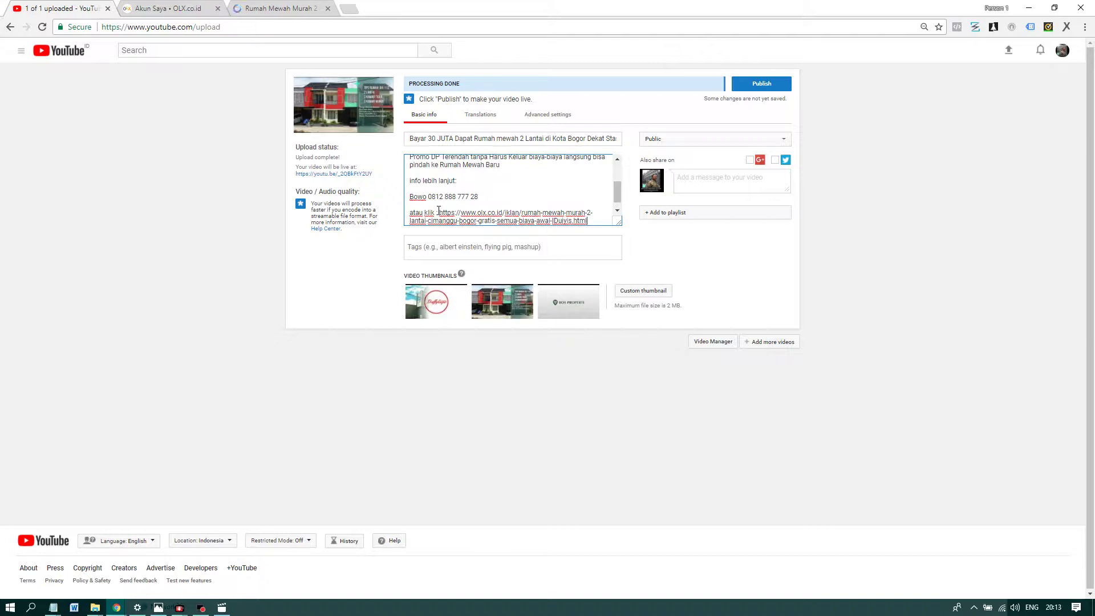
Add the video tags rumahdijual, rumahku, rumahbaru, jualrumah and jual beli rumah
{"action": "left_click", "coordinate": [514, 252]}
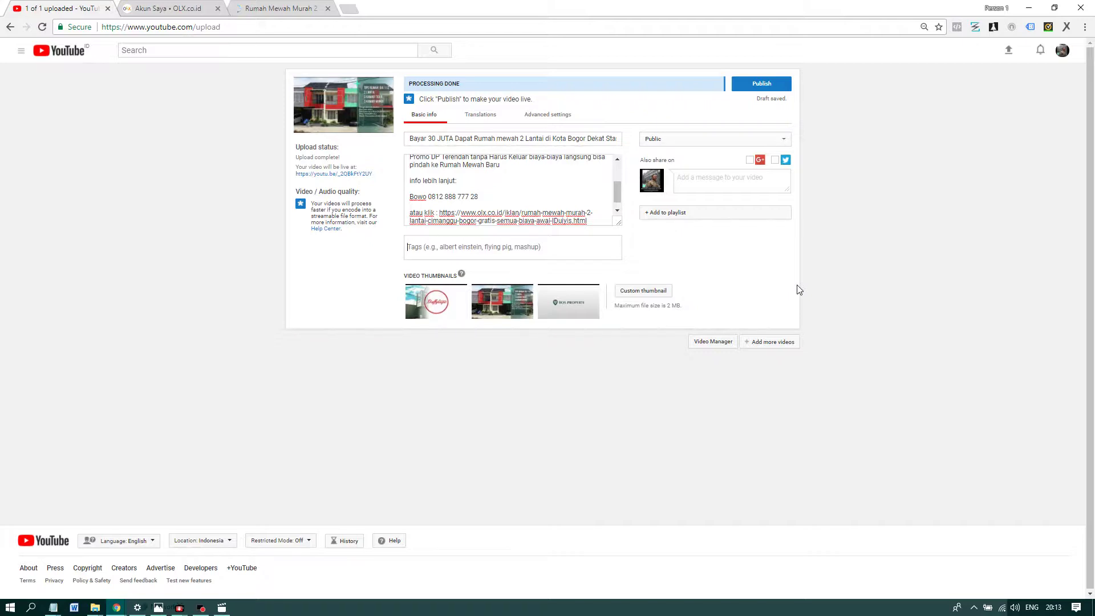
{"action": "type", "text": "rumah"}
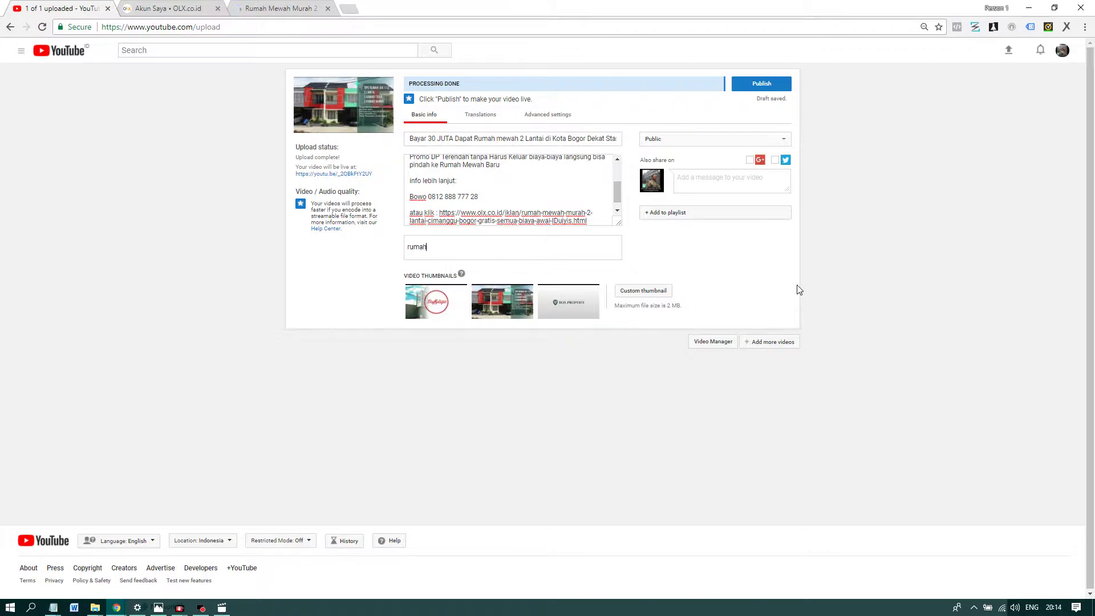
{"action": "type", "text": "dijual rumahku rumahbaru jualrumah jual"}
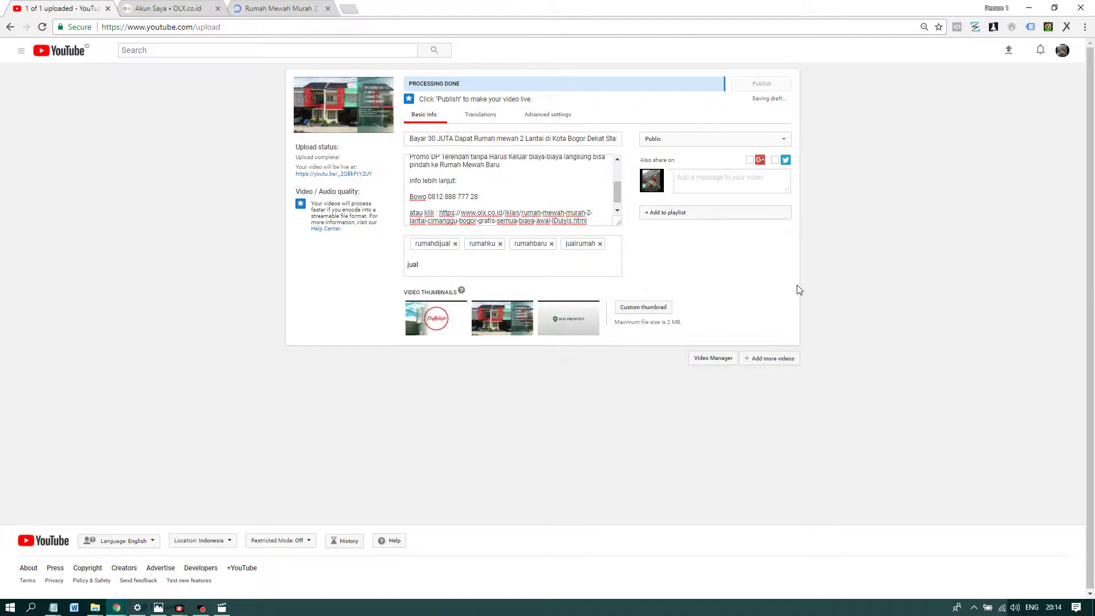
{"action": "type", "text": " beli rumah"}
{"action": "key", "text": "Return"}
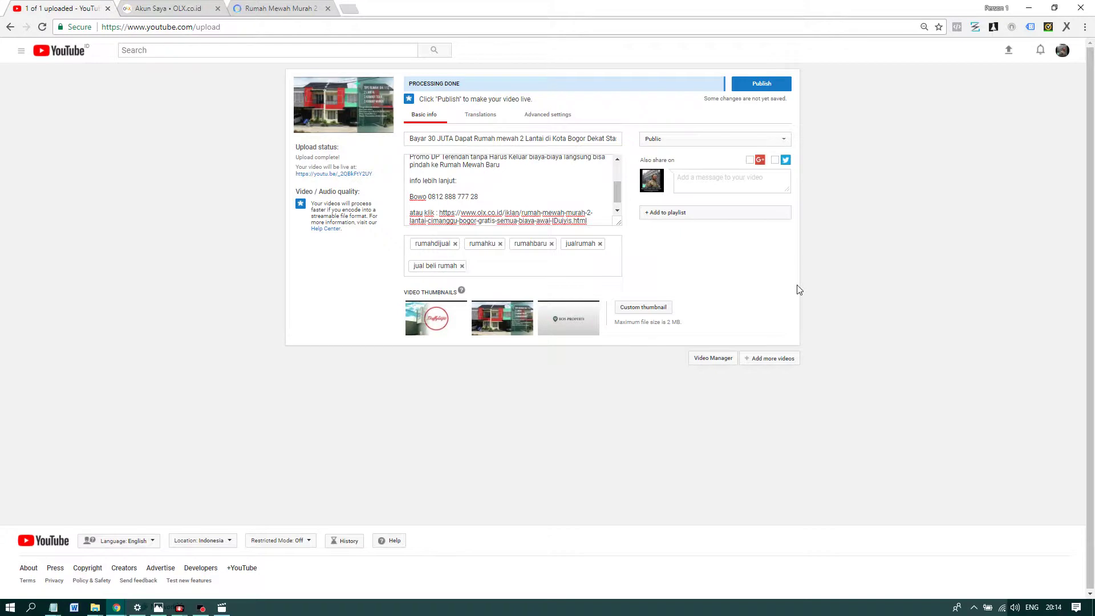
Add the property site names olx, urbanindo and rumahijual.com as video tags
{"action": "type", "text": "olx"}
{"action": "key", "text": "Return"}
{"action": "type", "text": "u"}
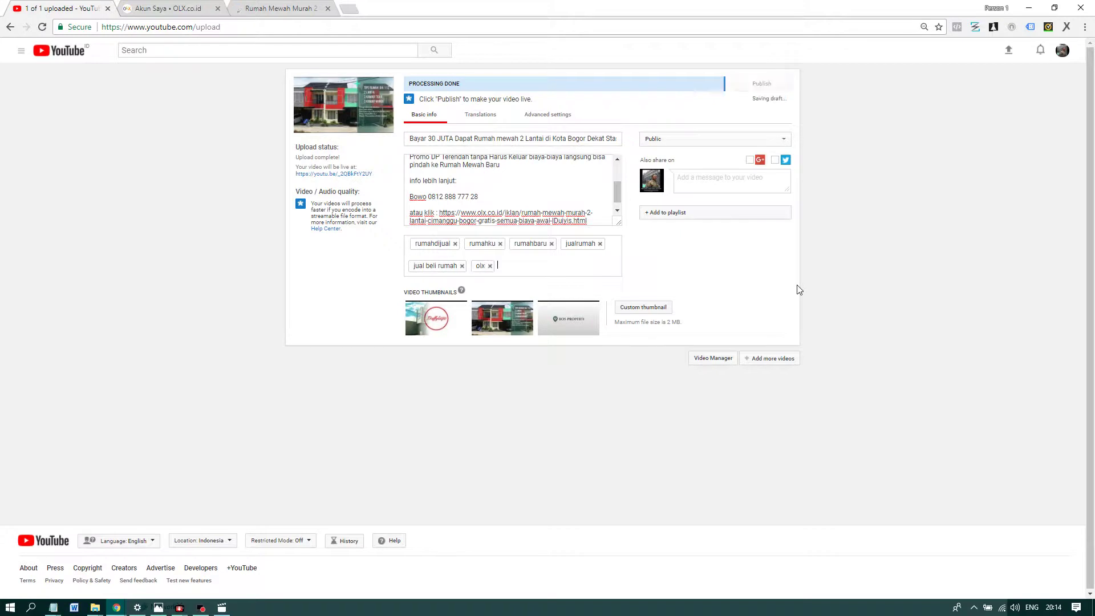
{"action": "type", "text": "rbanindo"}
{"action": "key", "text": "Return"}
{"action": "type", "text": "rumahi"}
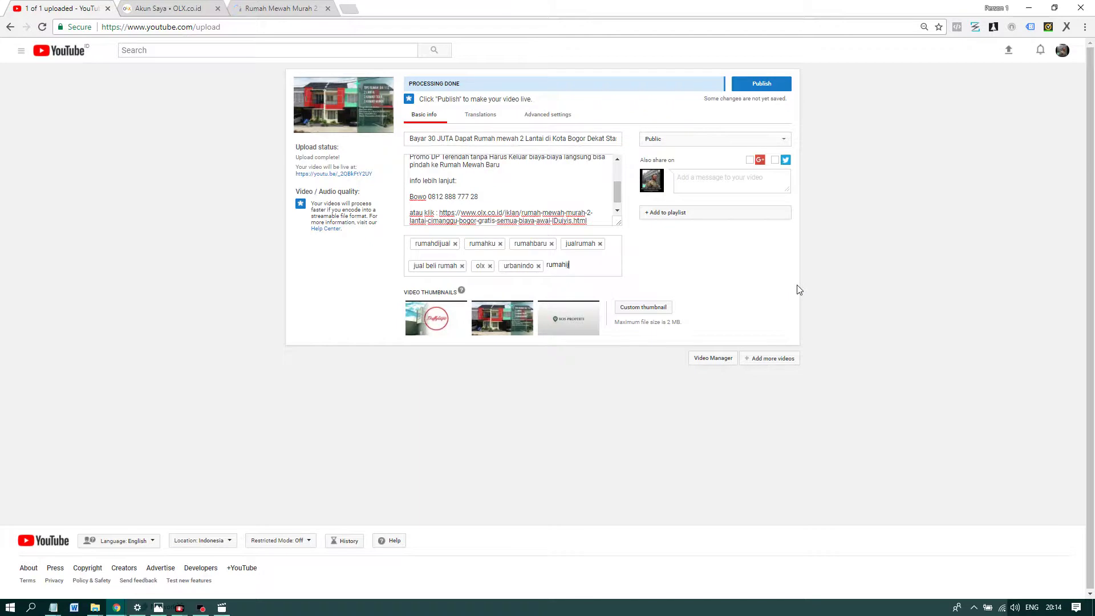
{"action": "type", "text": "jual.cmo"}
{"action": "key", "text": "BackSpace"}
{"action": "key", "text": "BackSpace"}
{"action": "type", "text": "om"}
{"action": "key", "text": "Return"}
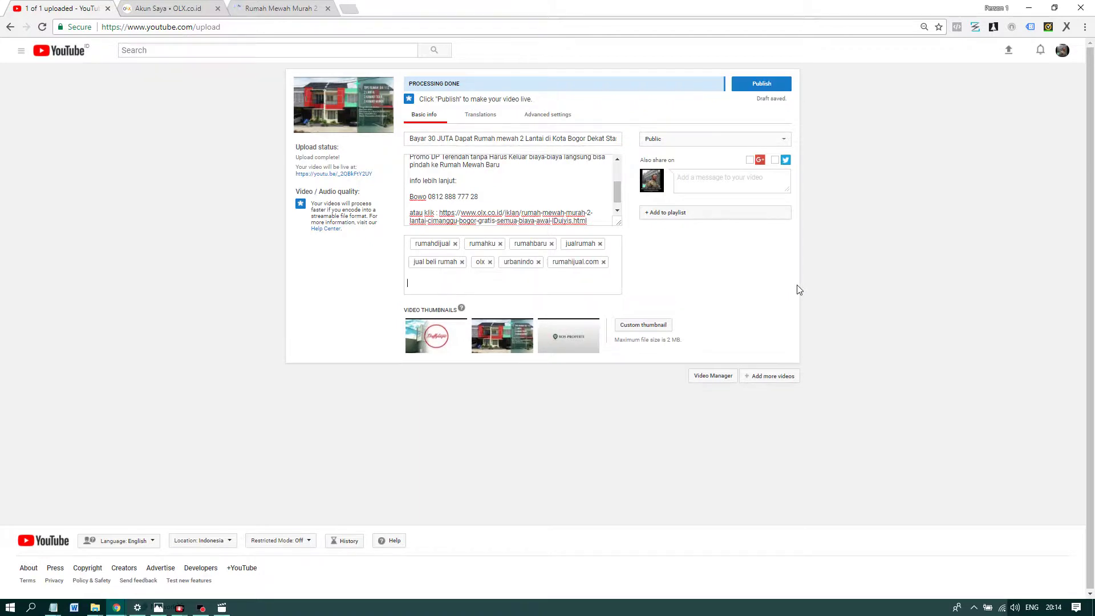
Add rumah123.com and the location names cimanggu and bogor to the video tags
{"action": "type", "text": "rumah123.com"}
{"action": "key", "text": "Return"}
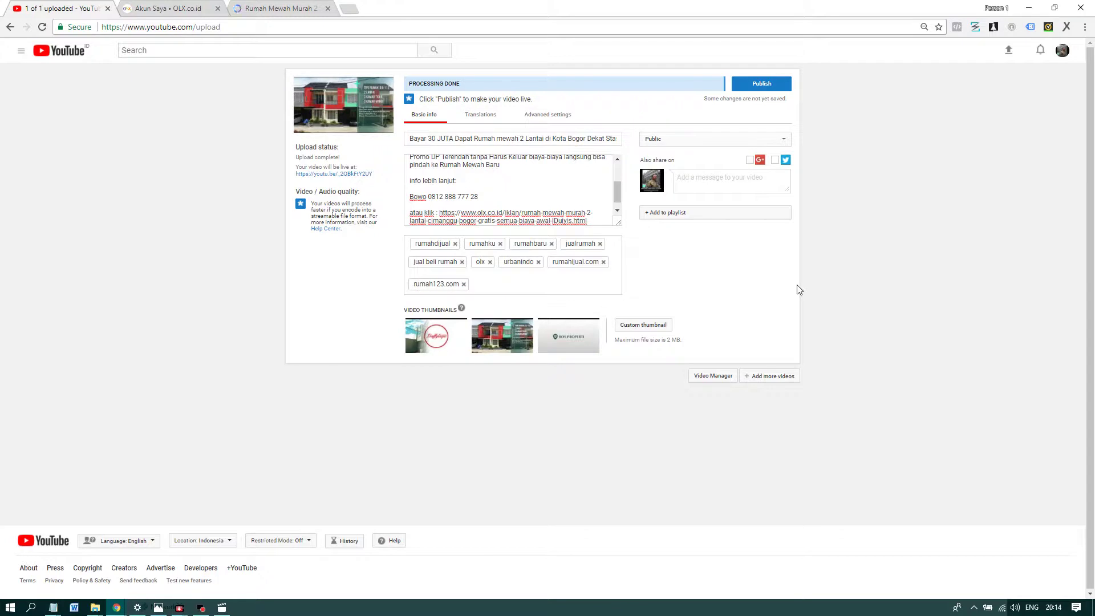
{"action": "key", "text": "Return"}
{"action": "type", "text": "bogor"}
{"action": "key", "text": "Return"}
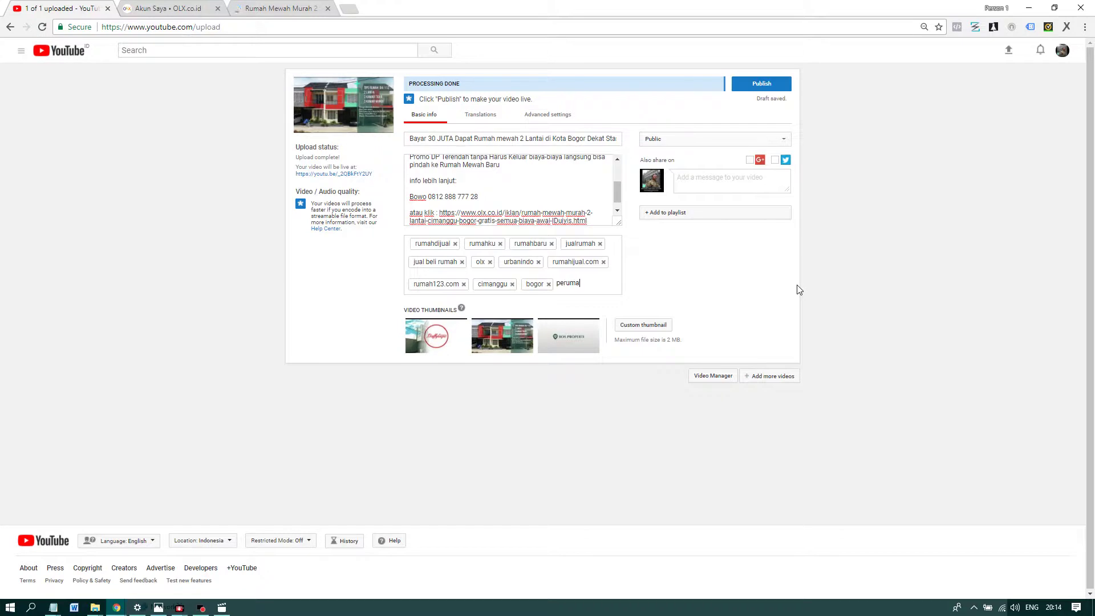
Add the video tags perumahan, perumahan baru, properti and real estate
{"action": "type", "text": "perumahan"}
{"action": "key", "text": "Return"}
{"action": "type", "text": "pe"}
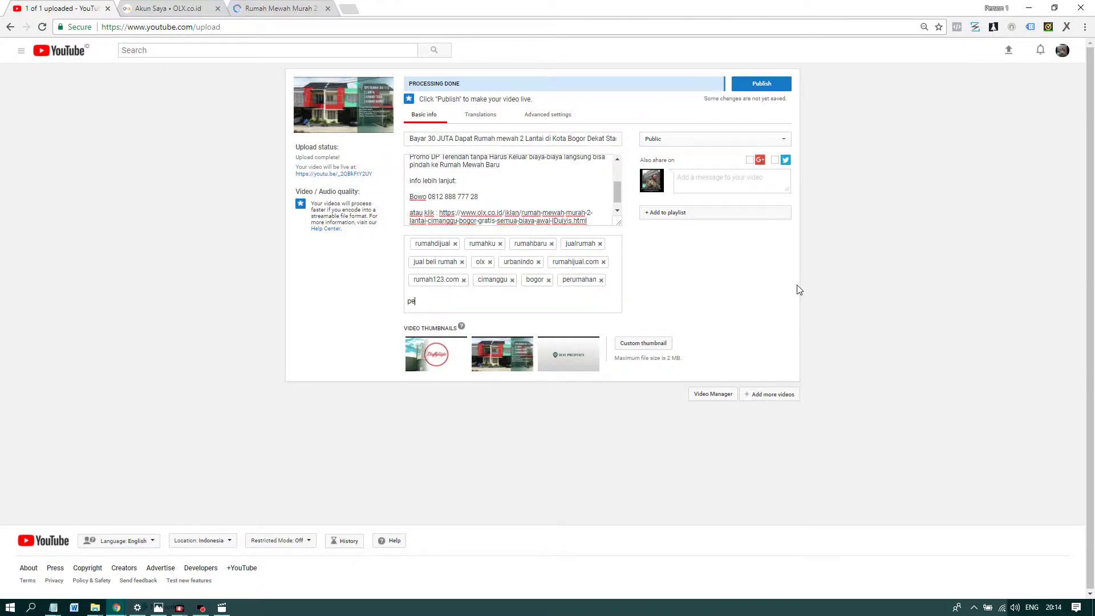
{"action": "type", "text": "rumahan baru"}
{"action": "key", "text": "Return"}
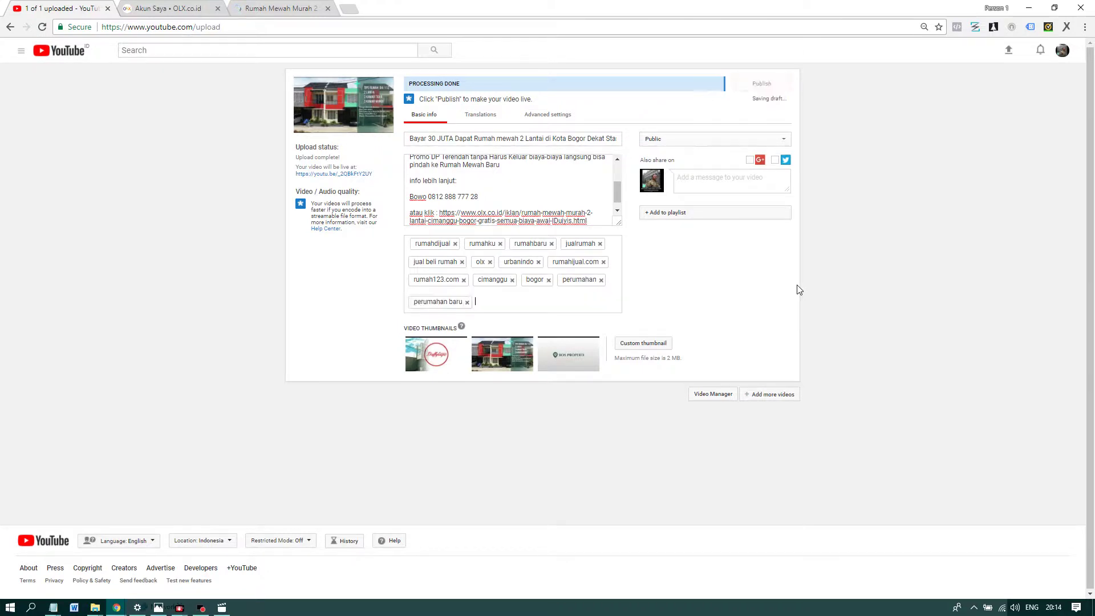
{"action": "type", "text": "properti"}
{"action": "key", "text": "Return"}
{"action": "type", "text": "real estate"}
{"action": "key", "text": "Return"}
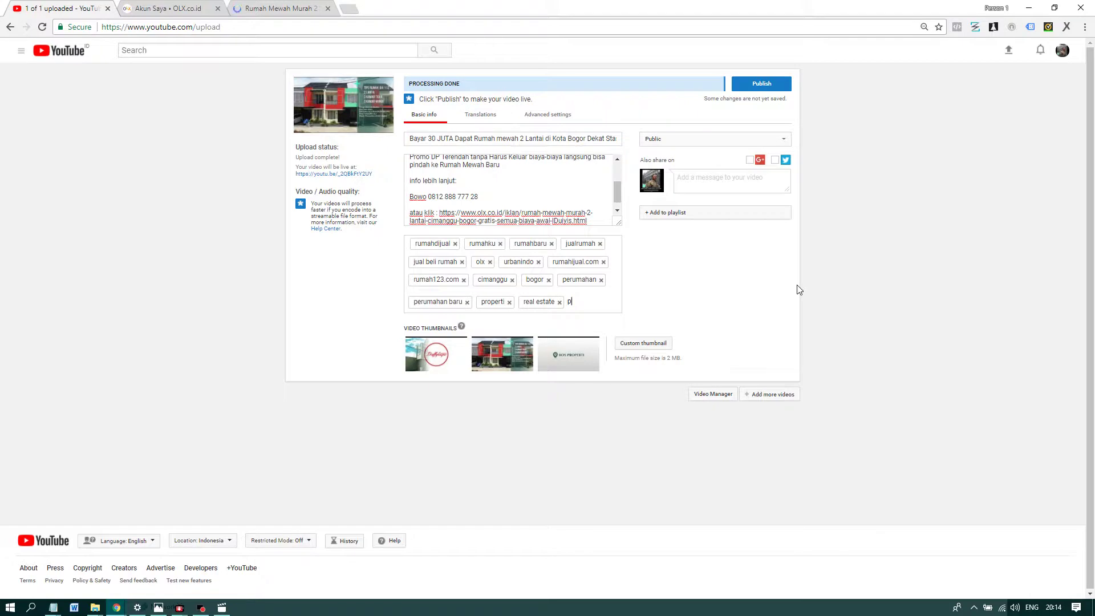
Add rumah kpr as the last video tag
{"action": "type", "text": "rumah k"}
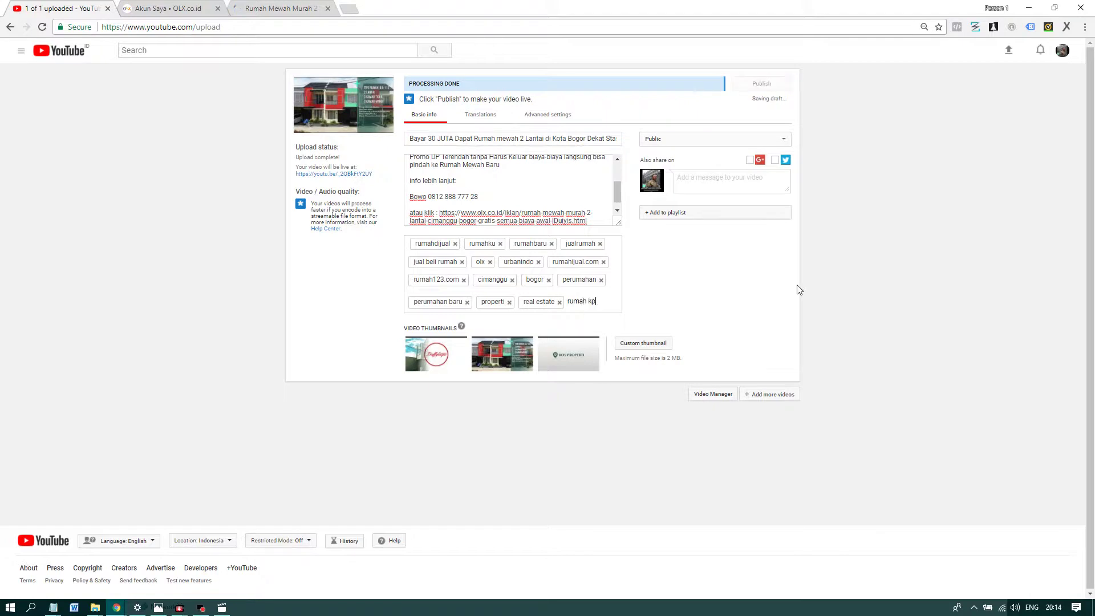
{"action": "type", "text": "pr"}
{"action": "key", "text": "Return"}
{"action": "type", "text": "ru"}
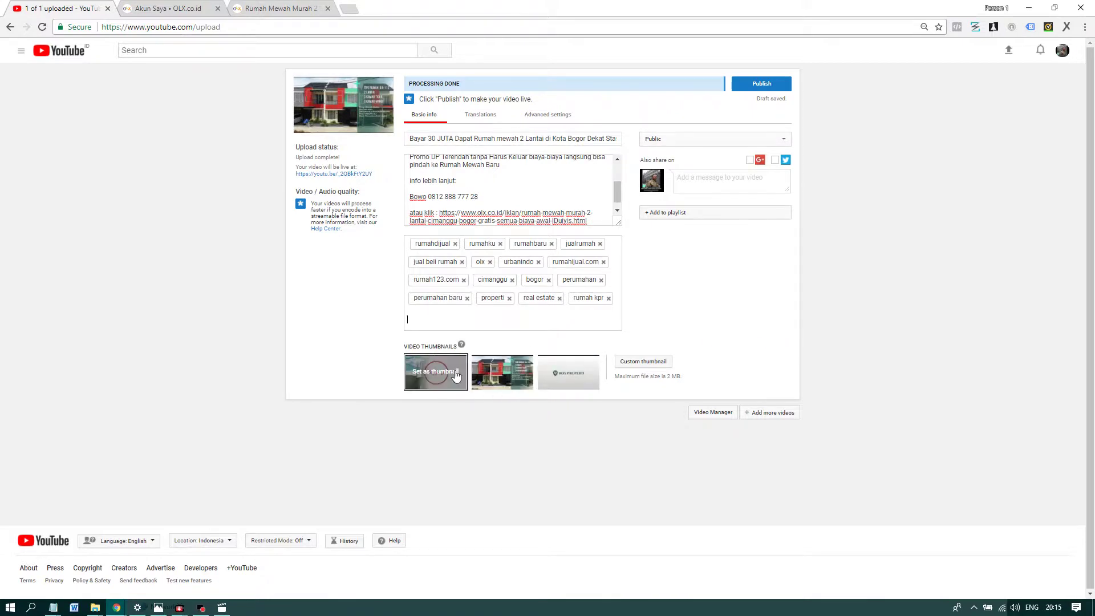
Try the suggested video thumbnails and set the one showing the red and green house fronts
{"action": "left_click", "coordinate": [435, 373]}
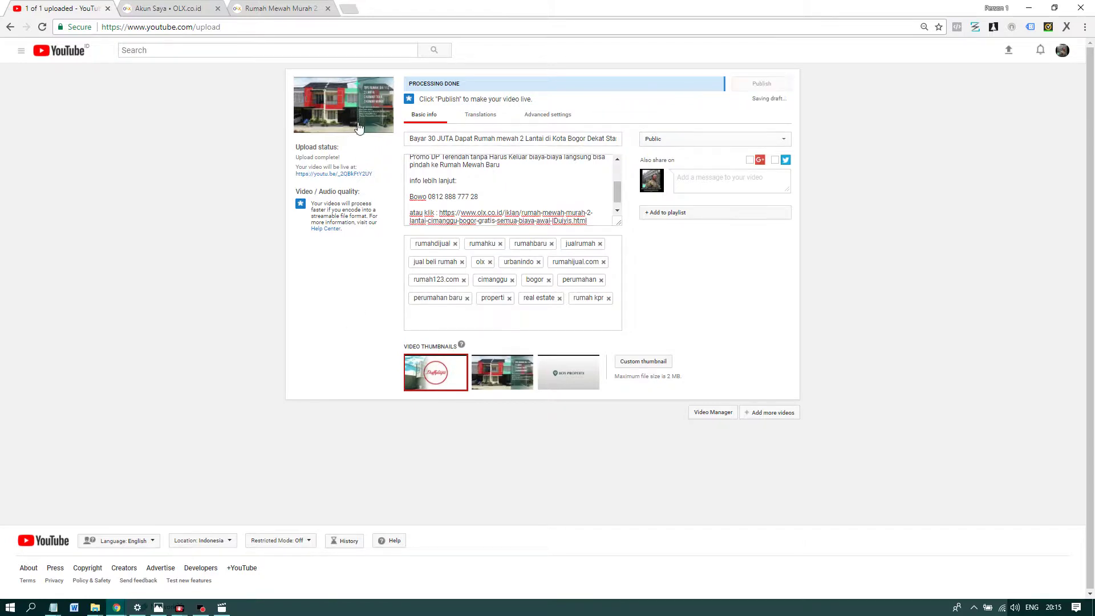
{"action": "left_click", "coordinate": [502, 374]}
{"action": "left_click", "coordinate": [574, 381]}
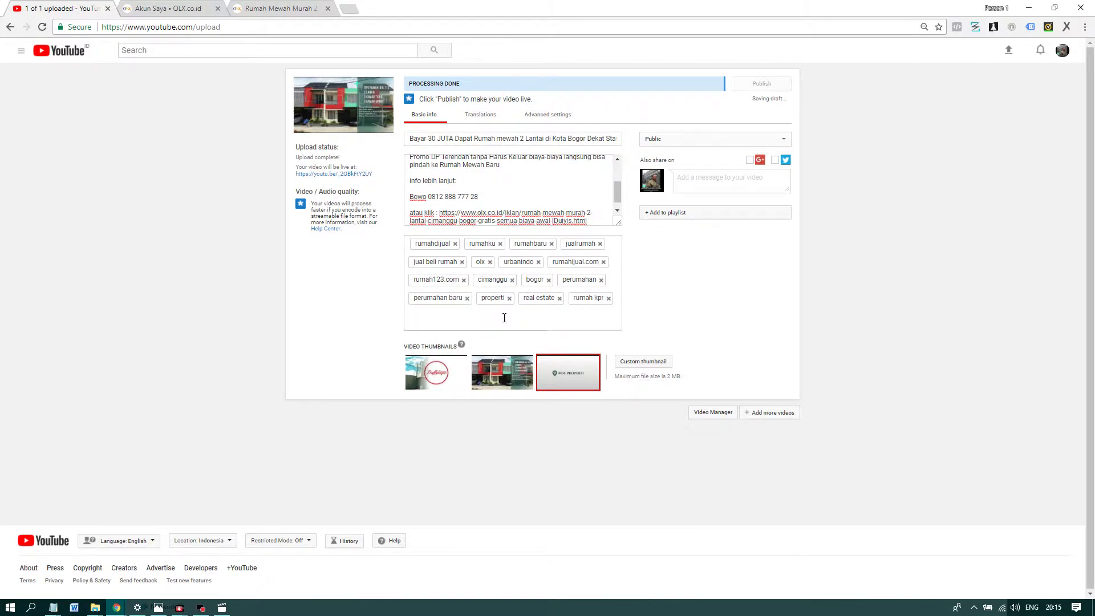
{"action": "left_click", "coordinate": [506, 381]}
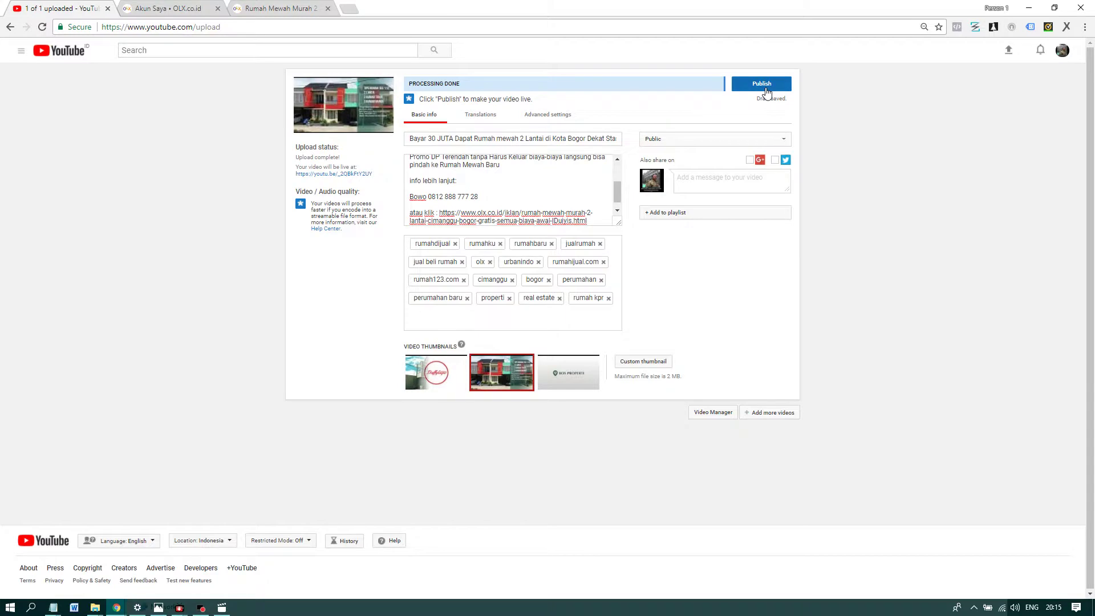
Publish the video and copy its short share link
{"action": "left_click", "coordinate": [768, 90]}
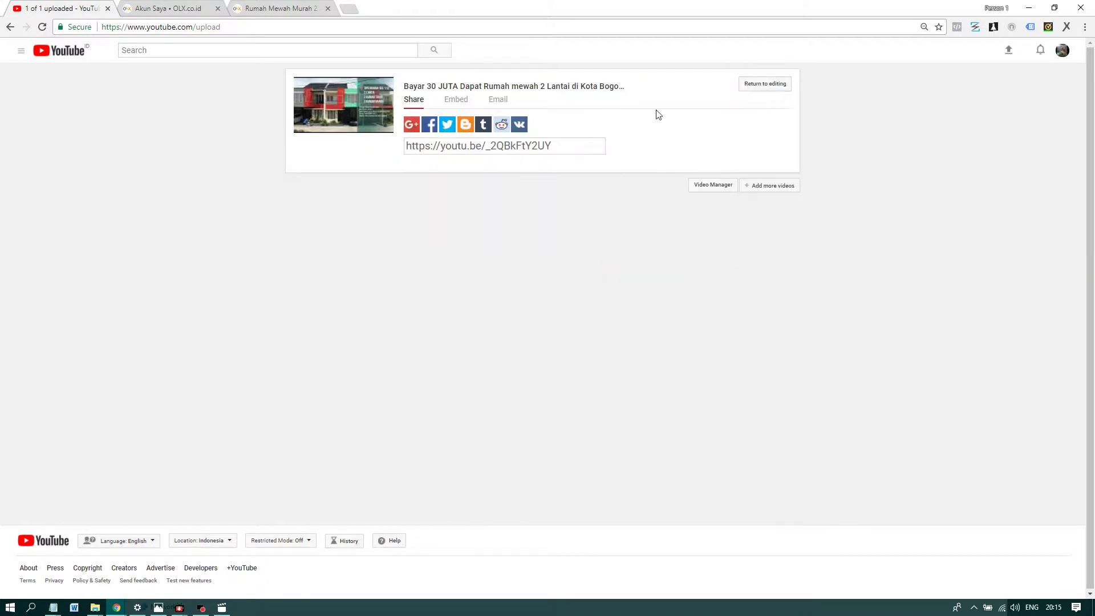
{"action": "left_click_drag", "start_coordinate": [552, 146], "coordinate": [401, 144]}
{"action": "key", "text": "ctrl+c"}
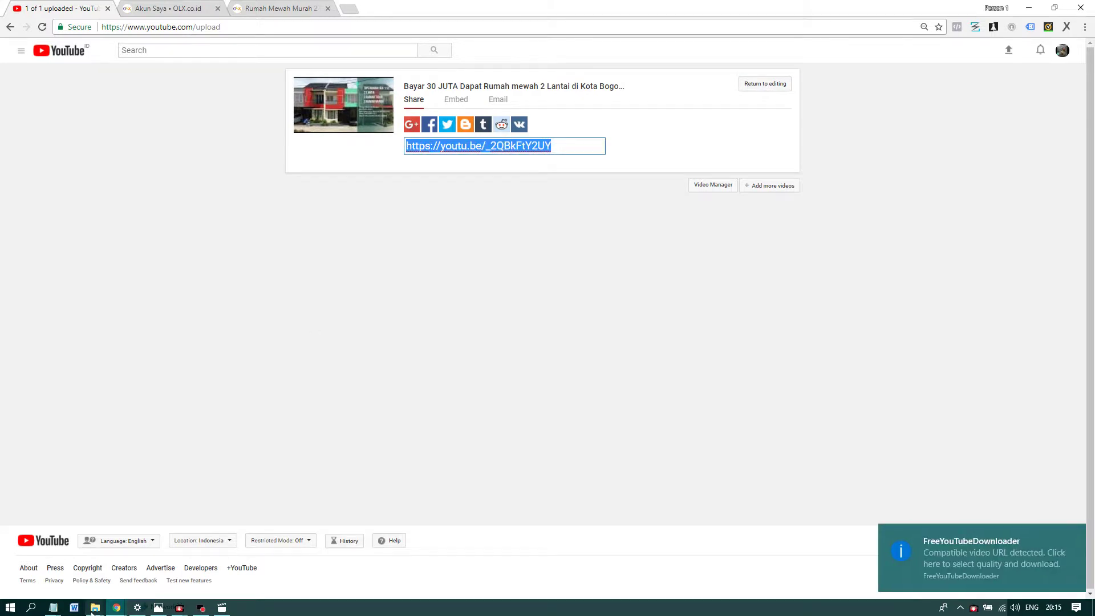
{"action": "left_click", "coordinate": [55, 608]}
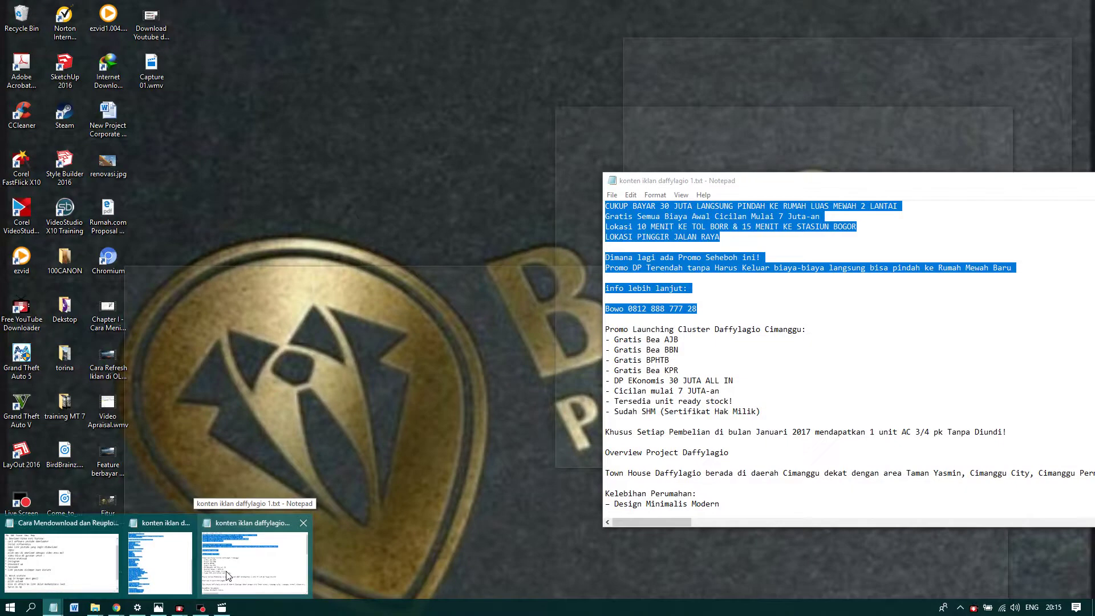
{"action": "left_click", "coordinate": [227, 575]}
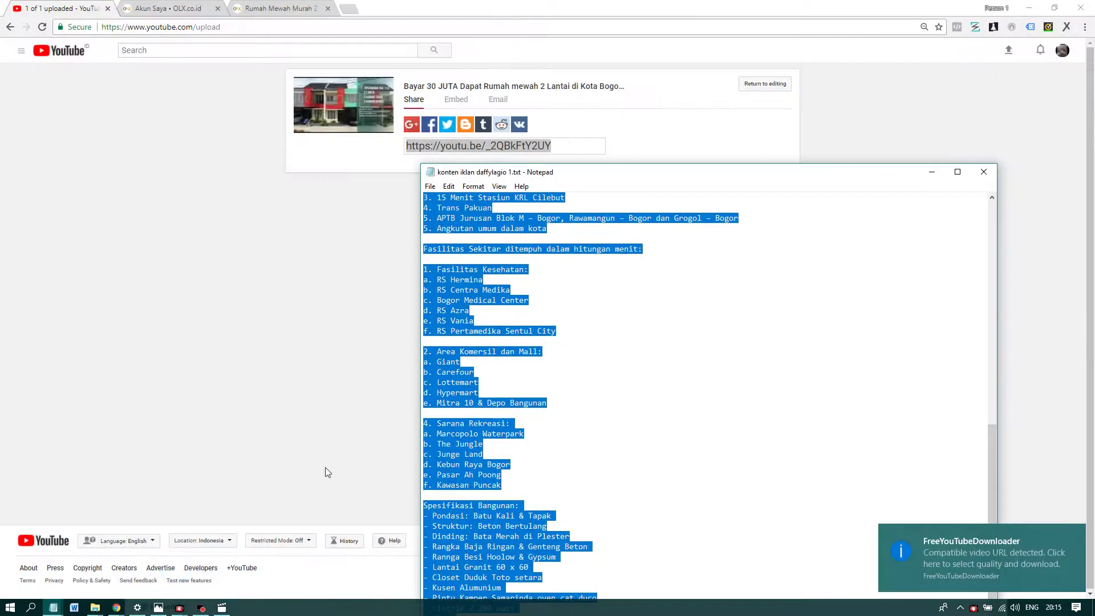
{"action": "left_click", "coordinate": [931, 172]}
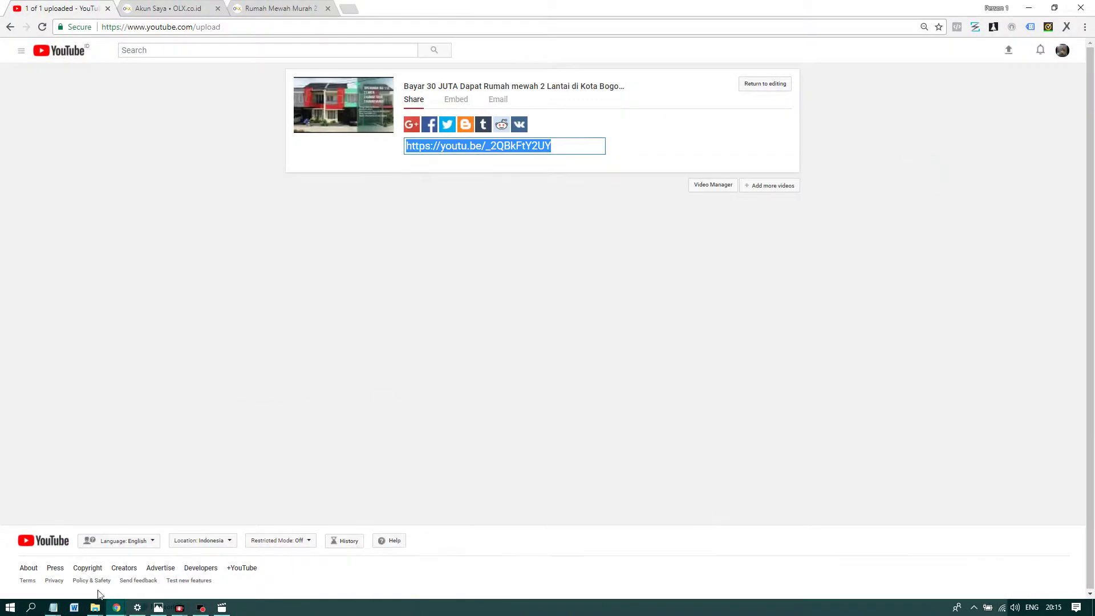
{"action": "left_click", "coordinate": [62, 610]}
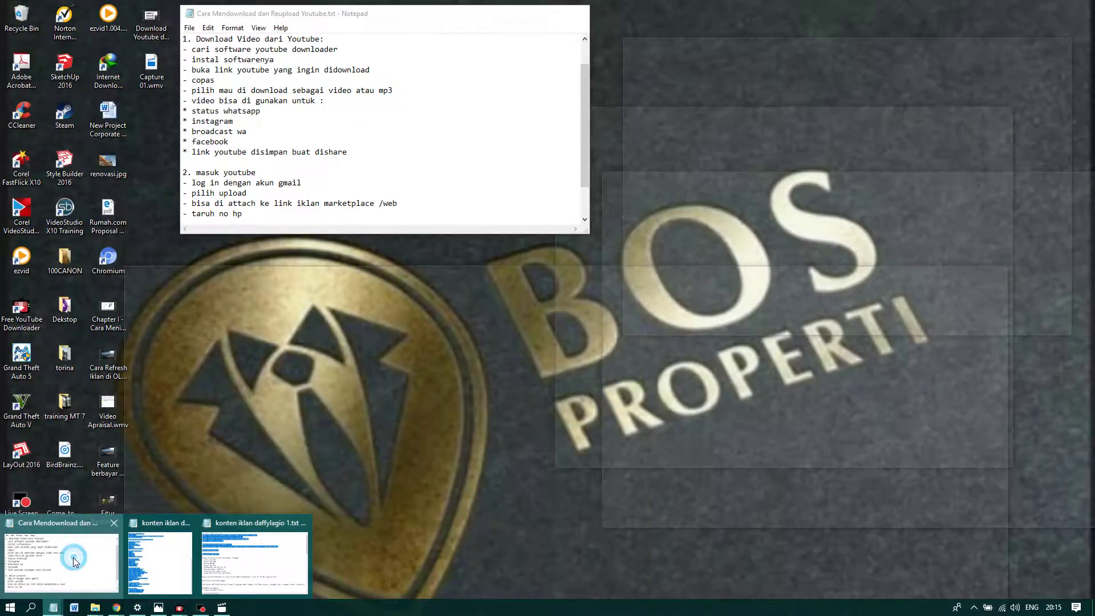
{"action": "left_click", "coordinate": [75, 562]}
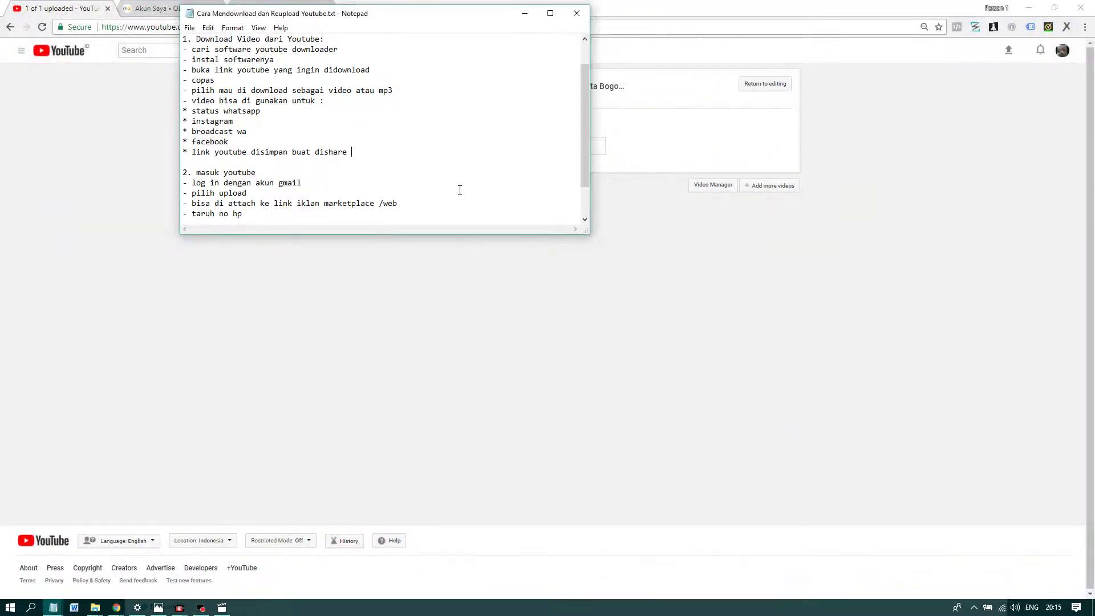
{"action": "key", "text": "ctrl+End"}
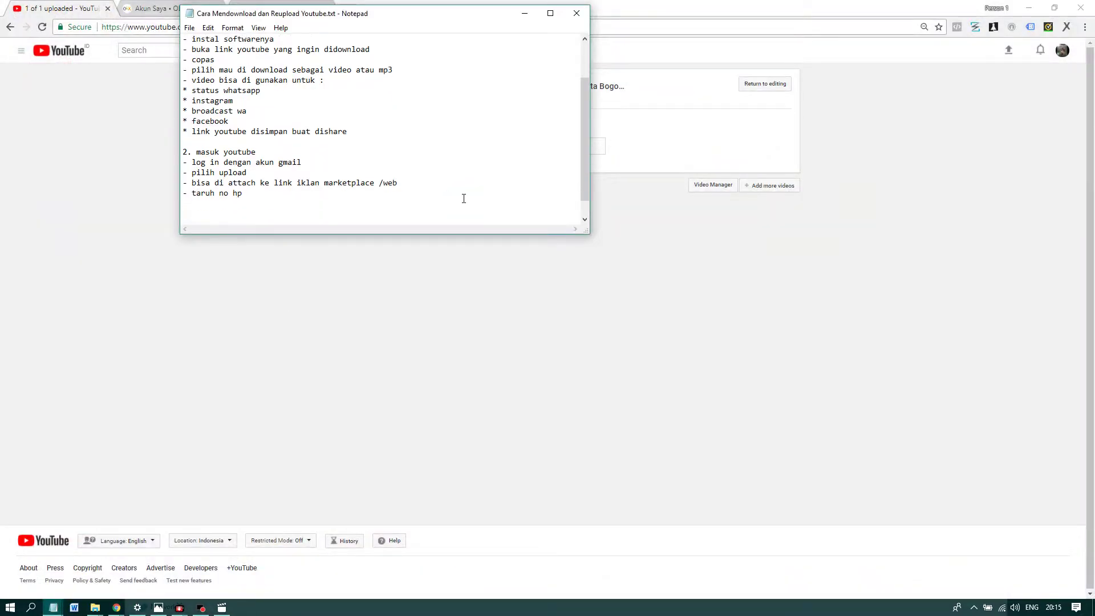
{"action": "type", "text": "https://youtu.be/_2QBkFtY2UY"}
{"action": "left_click_drag", "start_coordinate": [510, 17], "coordinate": [932, 143]}
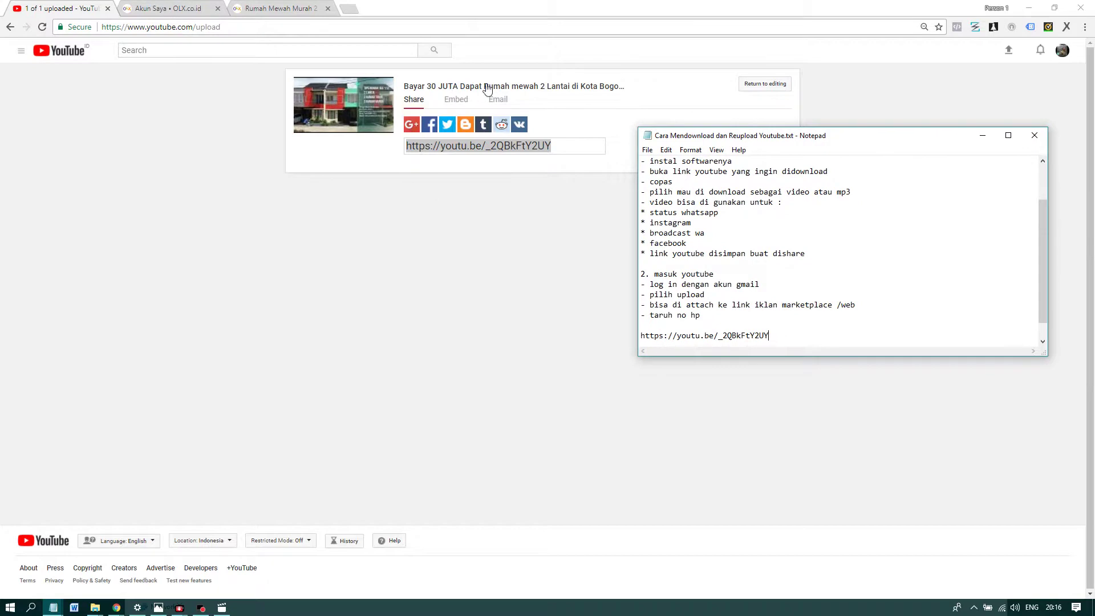
{"action": "left_click", "coordinate": [223, 26]}
{"action": "type", "text": "https://youtu.be/_2QBkFtY2UY"}
{"action": "key", "text": "Return"}
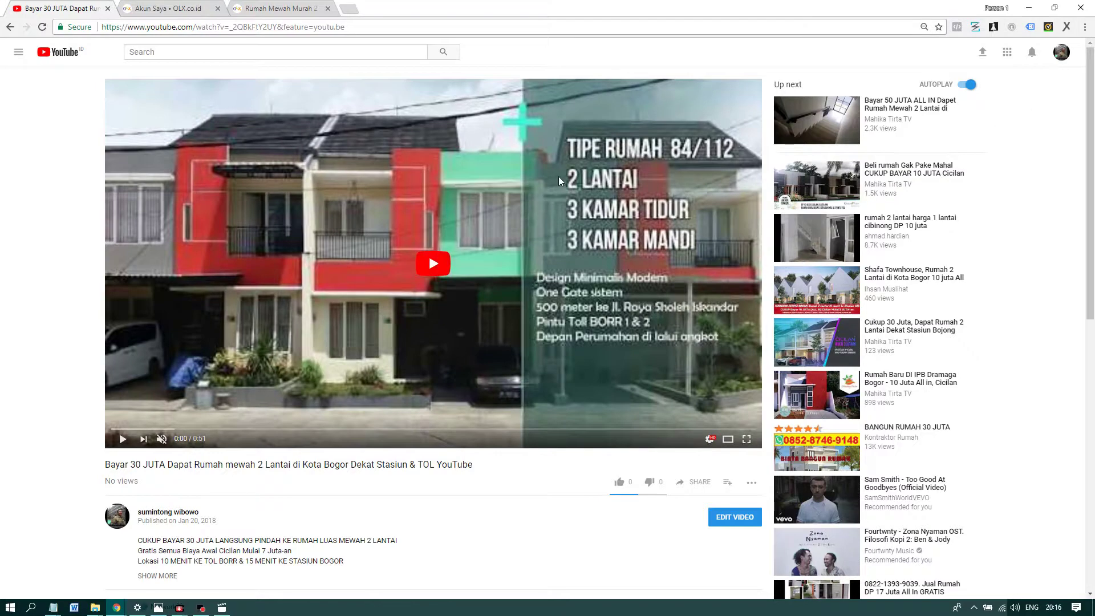
{"action": "scroll", "coordinate": [559, 178], "scroll_direction": "down", "scroll_amount": 3}
{"action": "scroll", "coordinate": [550, 176], "scroll_direction": "up", "scroll_amount": 3}
{"action": "scroll", "coordinate": [491, 213], "scroll_direction": "down", "scroll_amount": 3}
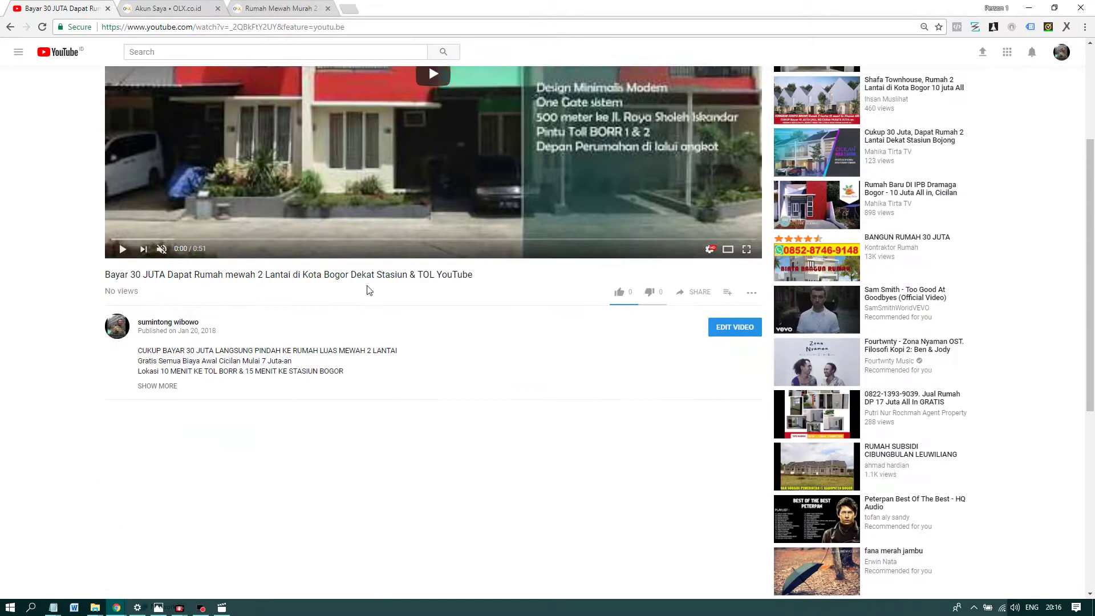
{"action": "left_click", "coordinate": [491, 214]}
{"action": "scroll", "coordinate": [256, 248], "scroll_direction": "up", "scroll_amount": 3}
{"action": "scroll", "coordinate": [257, 248], "scroll_direction": "down", "scroll_amount": 3}
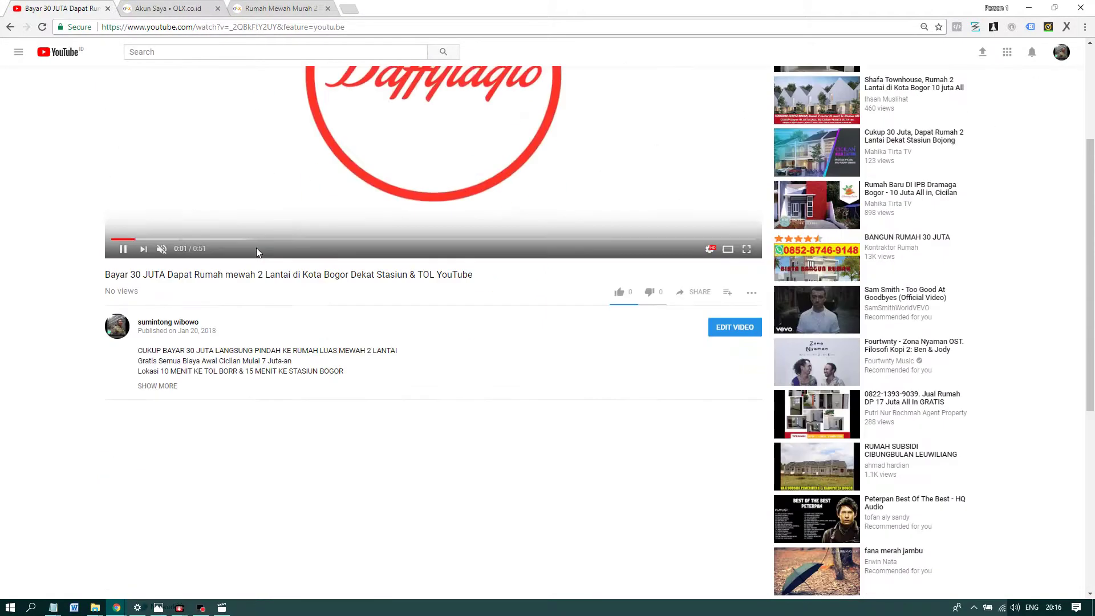
Expand the full video description and follow its OLX link to examine the property listing
{"action": "left_click", "coordinate": [172, 387]}
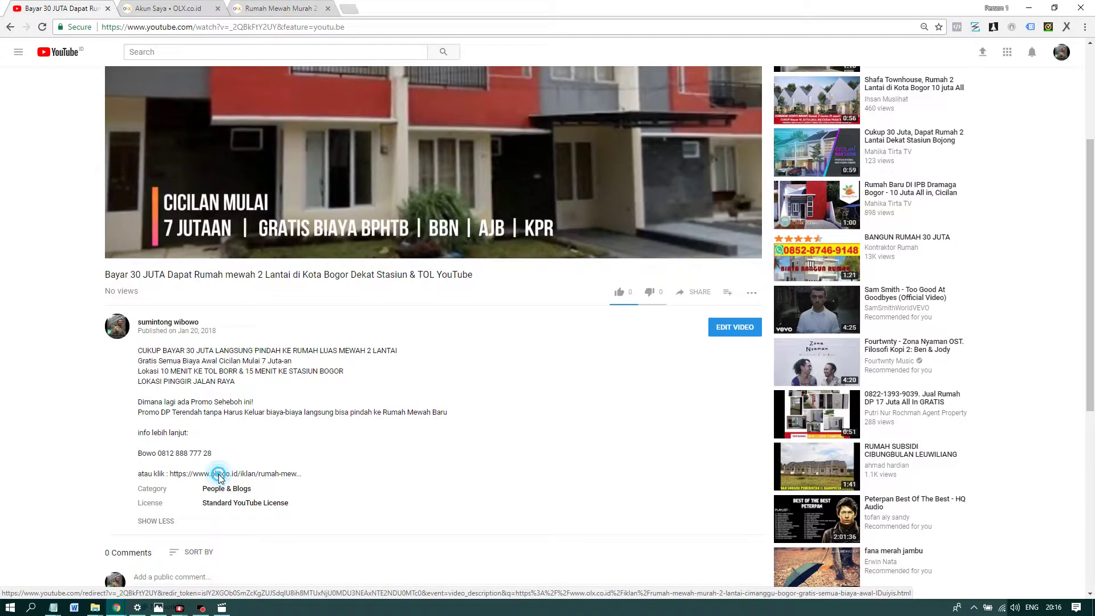
{"action": "left_click", "coordinate": [220, 475]}
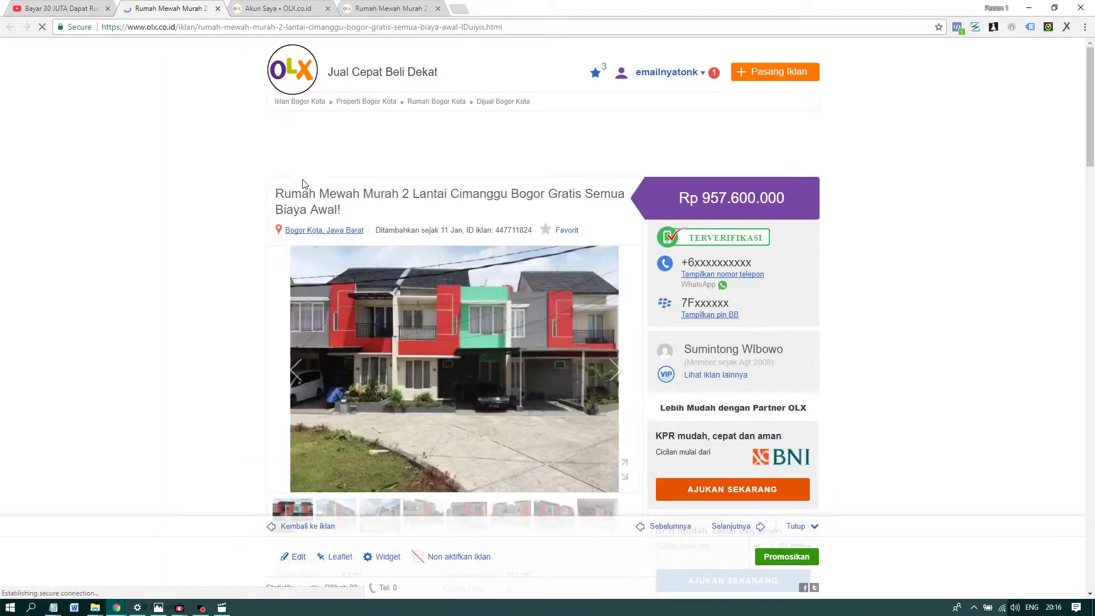
{"action": "scroll", "coordinate": [305, 194], "scroll_direction": "down", "scroll_amount": 3}
{"action": "scroll", "coordinate": [305, 193], "scroll_direction": "down", "scroll_amount": 15}
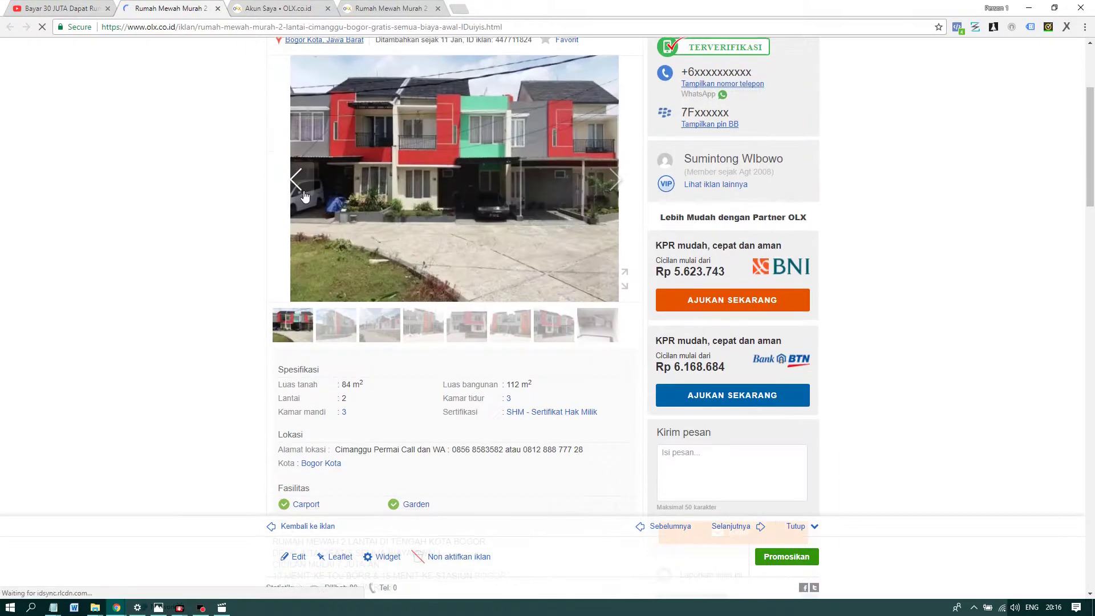
{"action": "scroll", "coordinate": [304, 193], "scroll_direction": "down", "scroll_amount": 10}
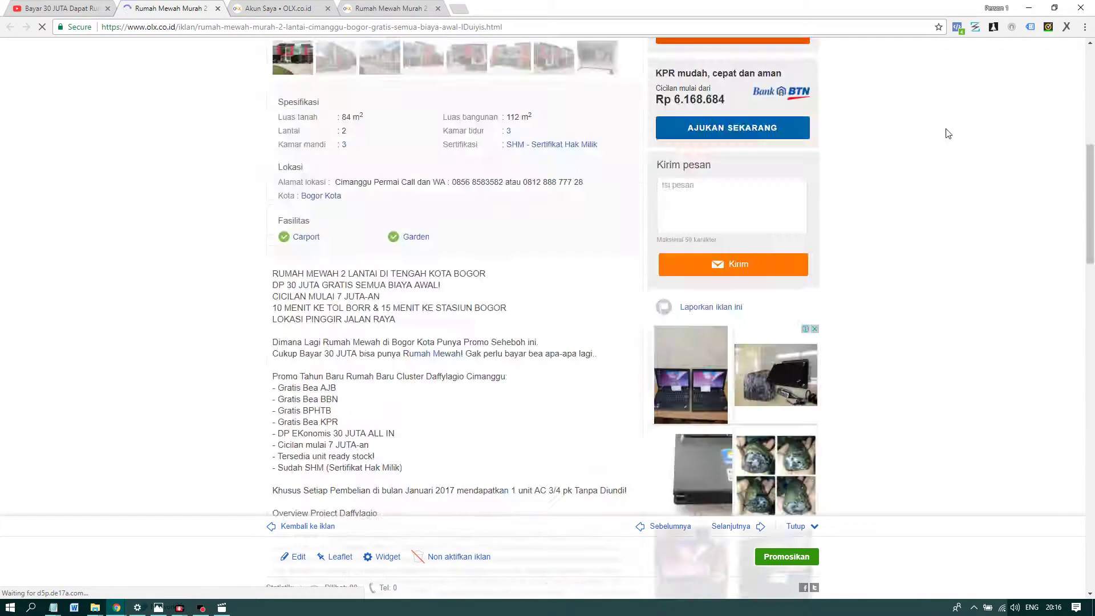
Switch to the Facebook profile page and look through the ad text in konten iklan daffylagio 1.txt
{"action": "left_click", "coordinate": [1026, 6]}
{"action": "left_click", "coordinate": [60, 10]}
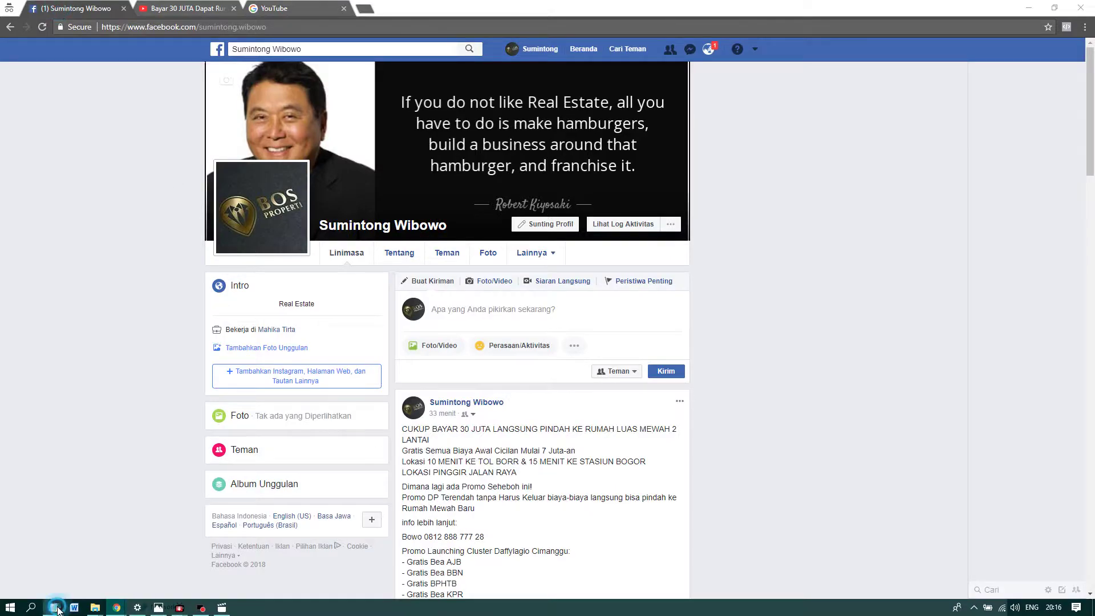
{"action": "mouse_move", "coordinate": [54, 607]}
{"action": "left_click", "coordinate": [245, 568]}
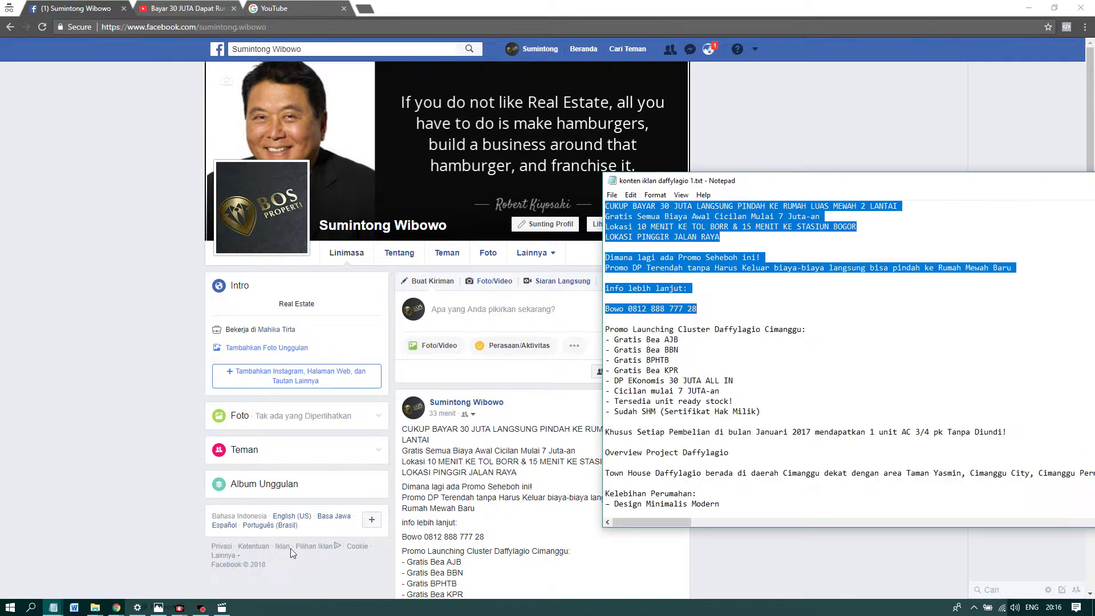
{"action": "left_click", "coordinate": [815, 290]}
{"action": "scroll", "coordinate": [813, 292], "scroll_direction": "down", "scroll_amount": 17}
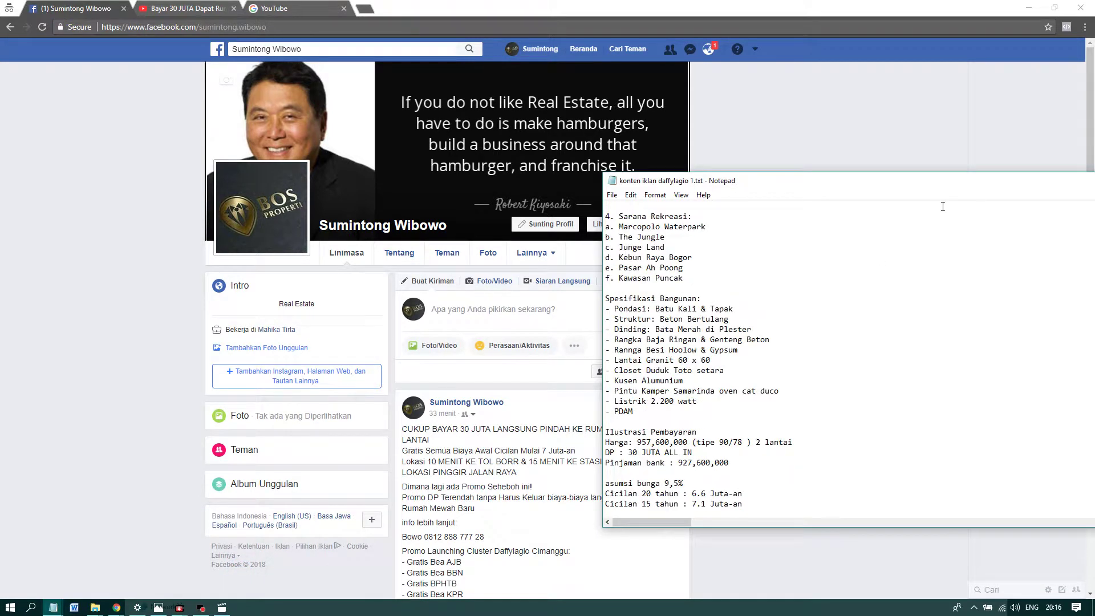
Copy the YouTube link from the Cara Mendownload dan Reupload Youtube.txt notes and paste it into a new Facebook post
{"action": "mouse_move", "coordinate": [53, 608]}
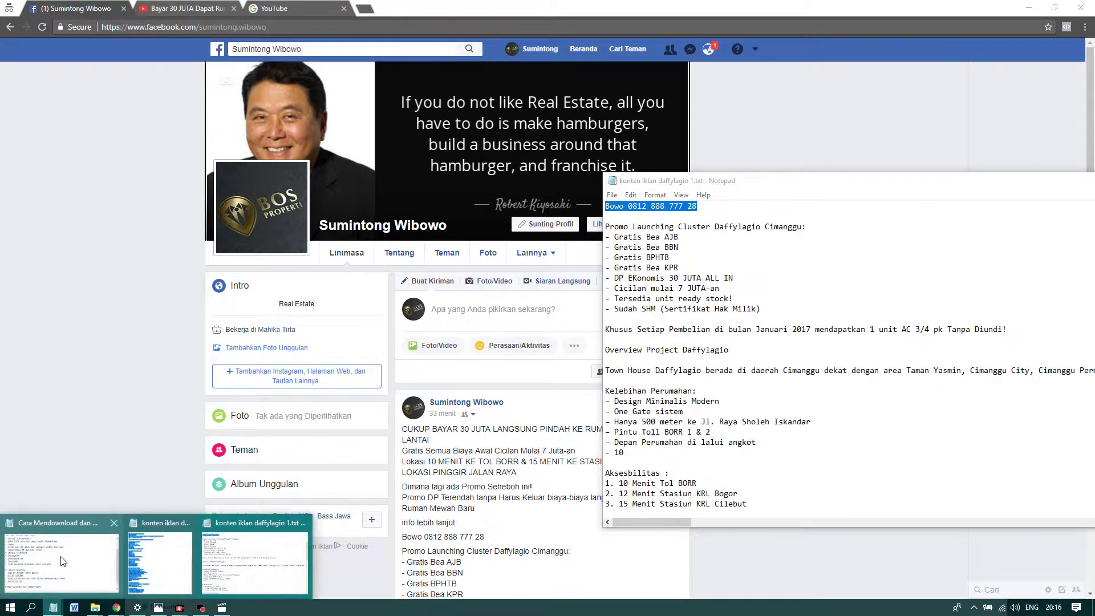
{"action": "left_click", "coordinate": [63, 561]}
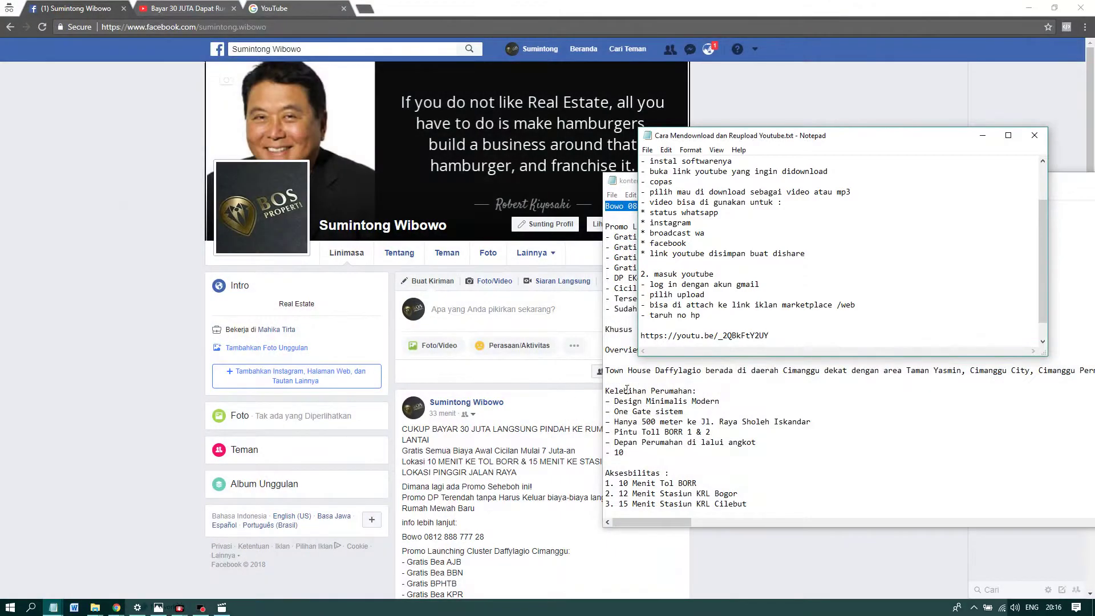
{"action": "left_click_drag", "start_coordinate": [774, 336], "coordinate": [655, 332]}
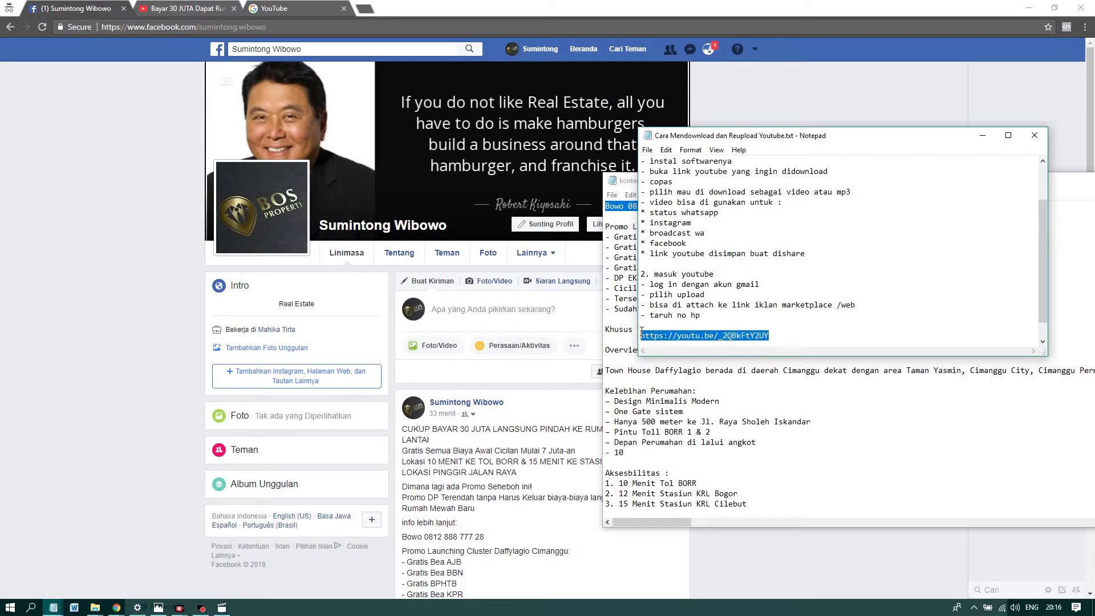
{"action": "right_click", "coordinate": [670, 336]}
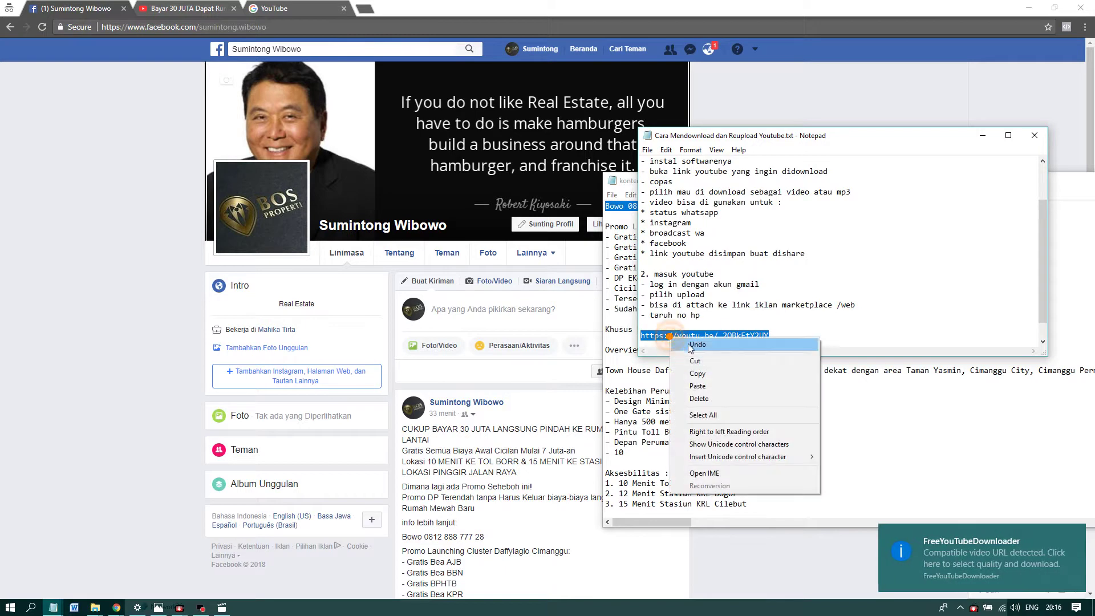
{"action": "left_click", "coordinate": [692, 372]}
{"action": "left_click", "coordinate": [505, 317]}
{"action": "key", "text": "ctrl+v"}
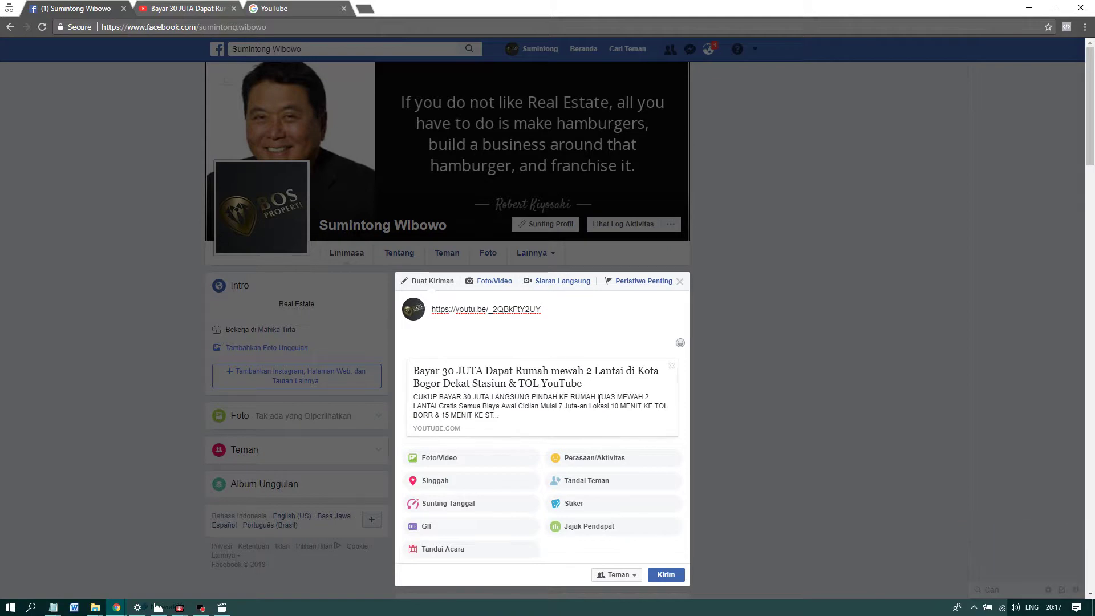
Discard the post draft by reloading the Facebook profile and paste the YouTube link into a fresh post
{"action": "triple_click", "coordinate": [582, 325]}
{"action": "key", "text": "F5"}
{"action": "left_click", "coordinate": [587, 86]}
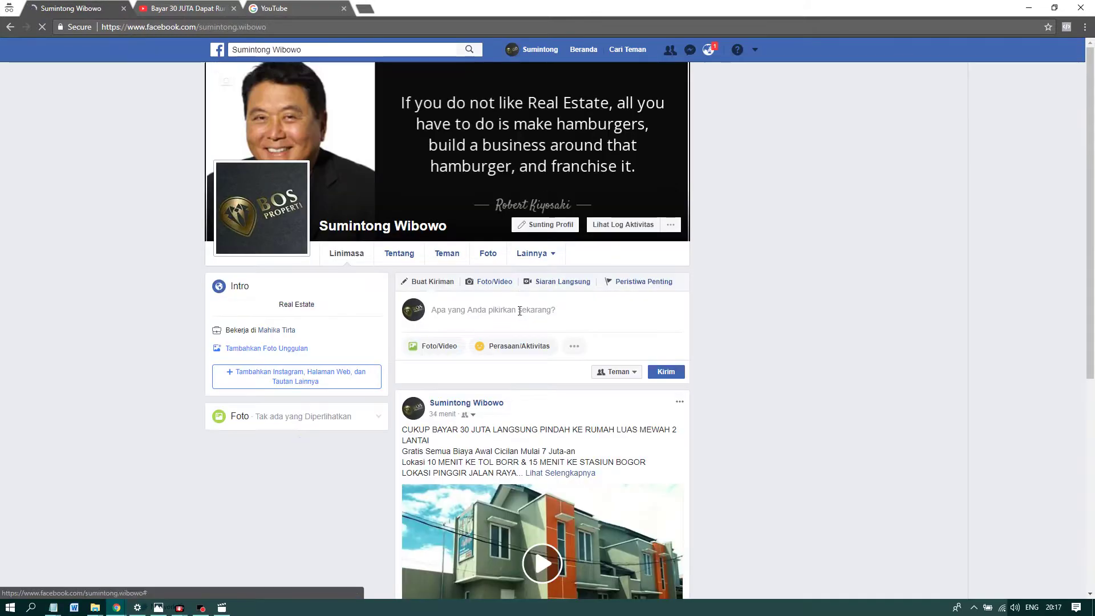
{"action": "left_click", "coordinate": [519, 311]}
{"action": "key", "text": "ctrl+v"}
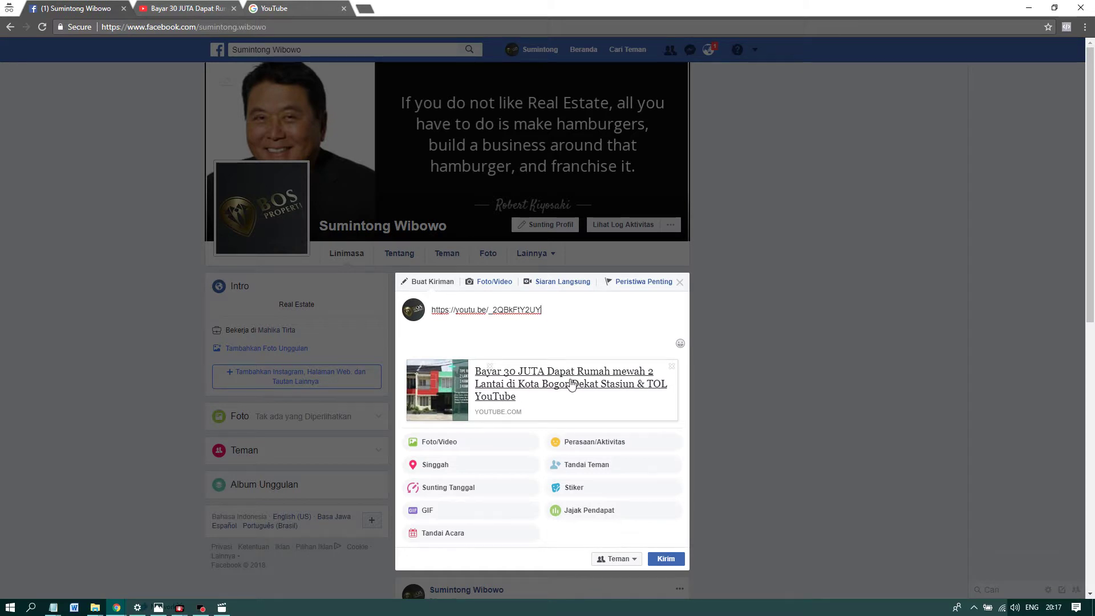
Clear the link text from the Facebook post and attach the downloaded Bayar 30 JUTA video from the Free YouTube Downloader folder
{"action": "key", "text": "ctrl+a"}
{"action": "key", "text": "BackSpace"}
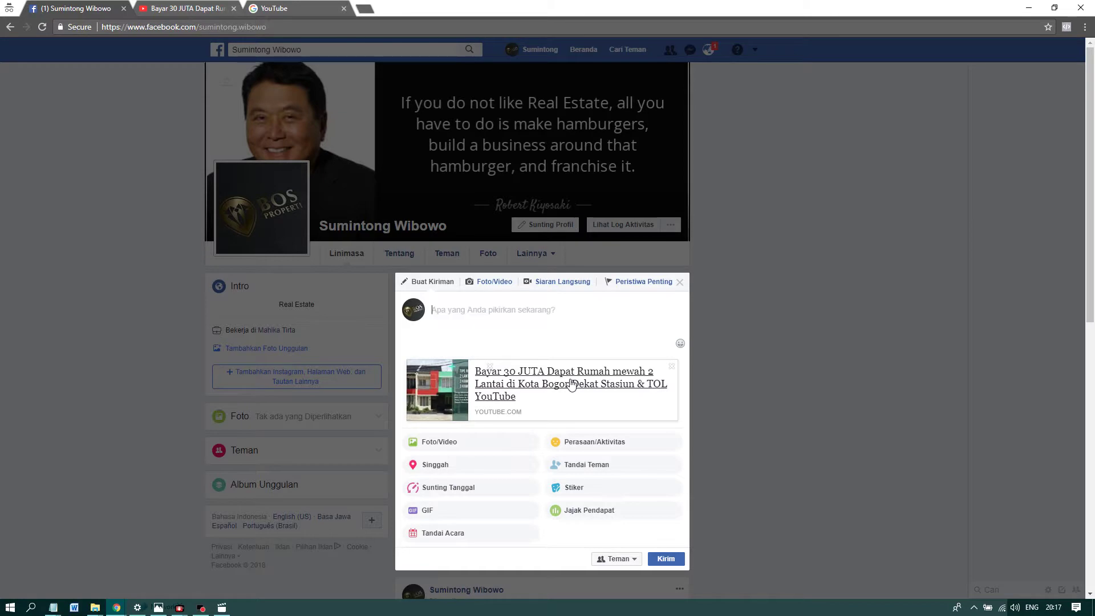
{"action": "left_click", "coordinate": [451, 443]}
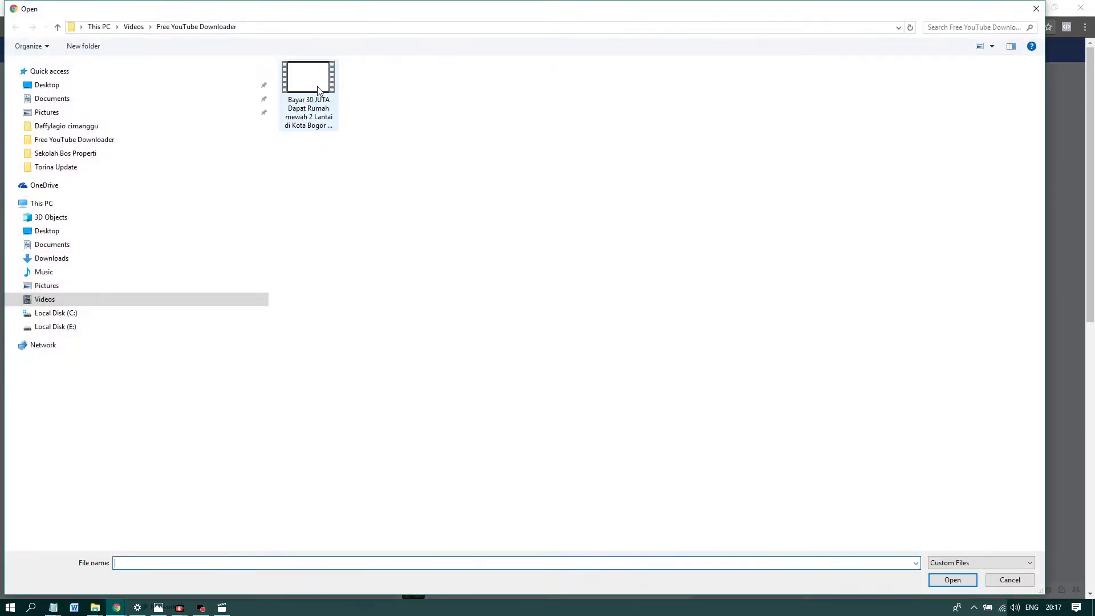
{"action": "double_click", "coordinate": [318, 89]}
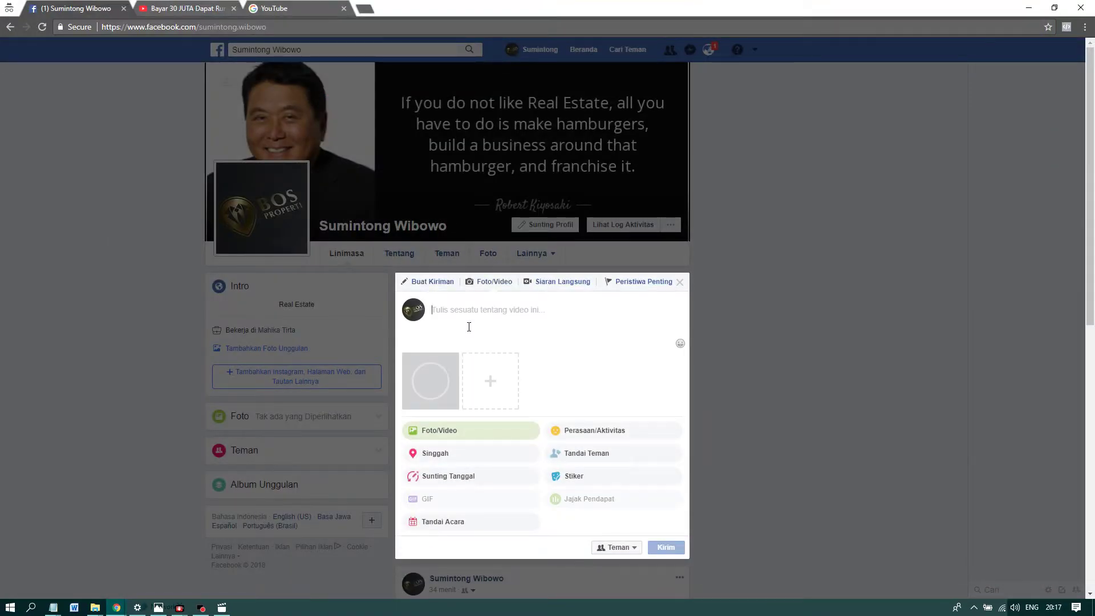
Copy the full ad text from konten iklan daffylagio 1.txt into the Facebook video post, publish it and dismiss the processing notice
{"action": "left_click", "coordinate": [53, 607]}
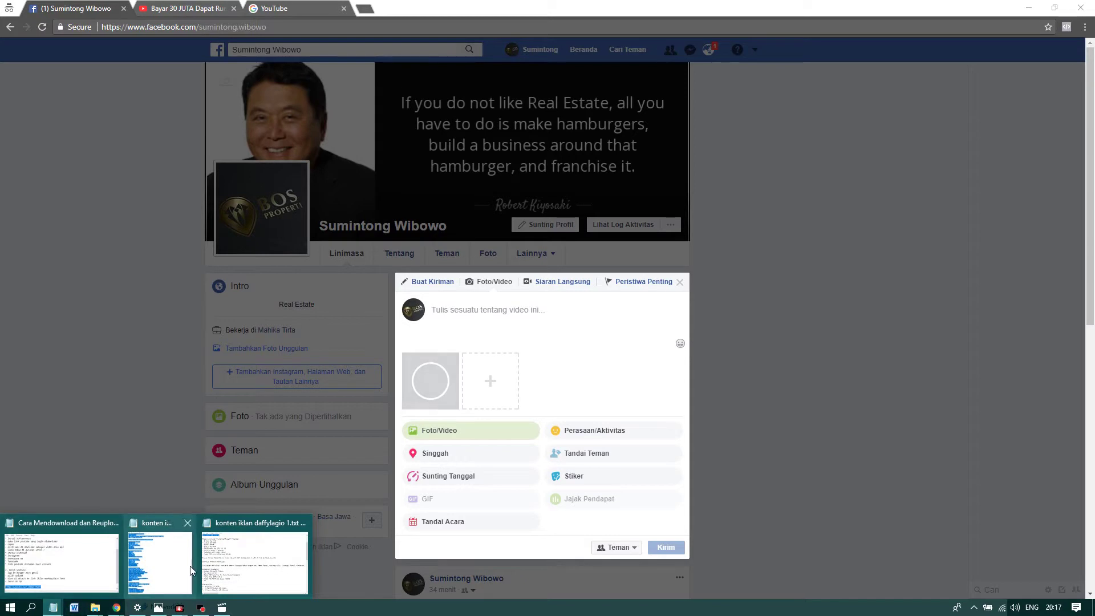
{"action": "left_click", "coordinate": [276, 554]}
{"action": "scroll", "coordinate": [803, 414], "scroll_direction": "up", "scroll_amount": 4}
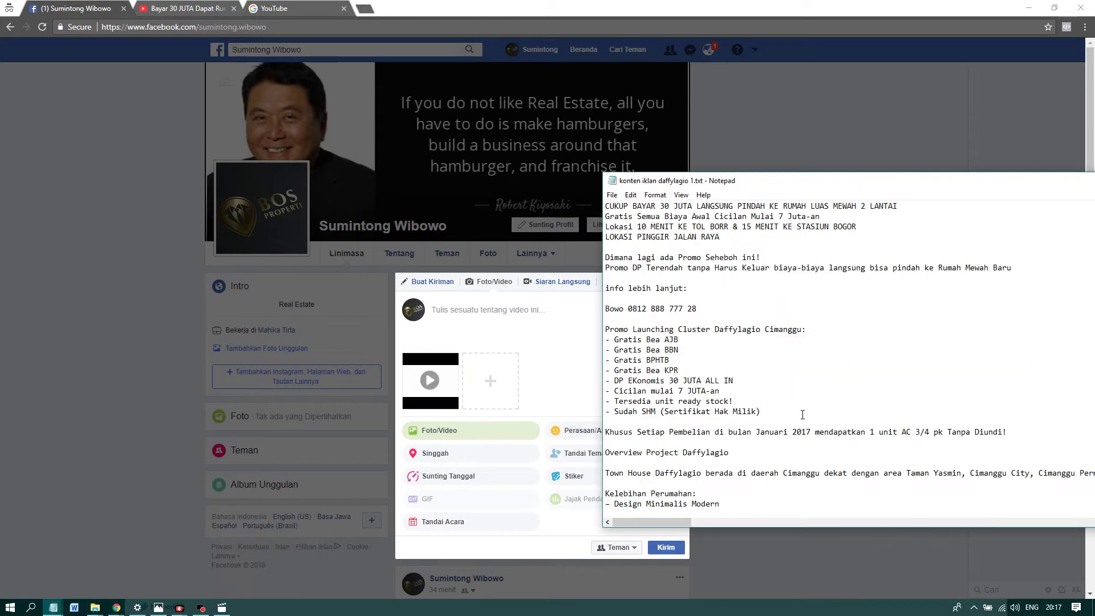
{"action": "key", "text": "ctrl+a"}
{"action": "left_click", "coordinate": [530, 324]}
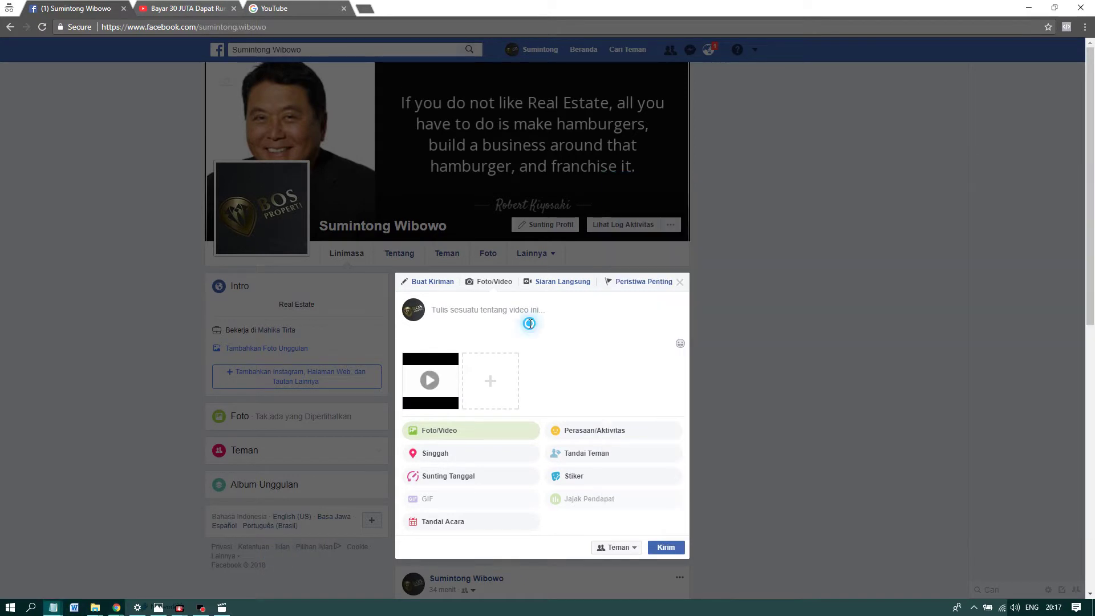
{"action": "key", "text": "ctrl+v"}
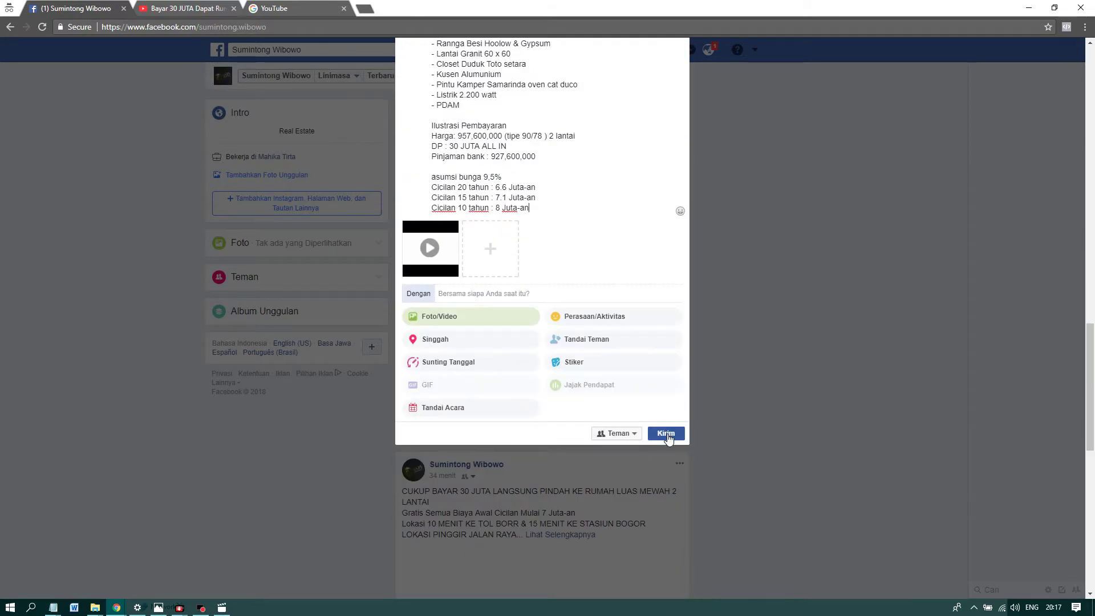
{"action": "left_click", "coordinate": [667, 435]}
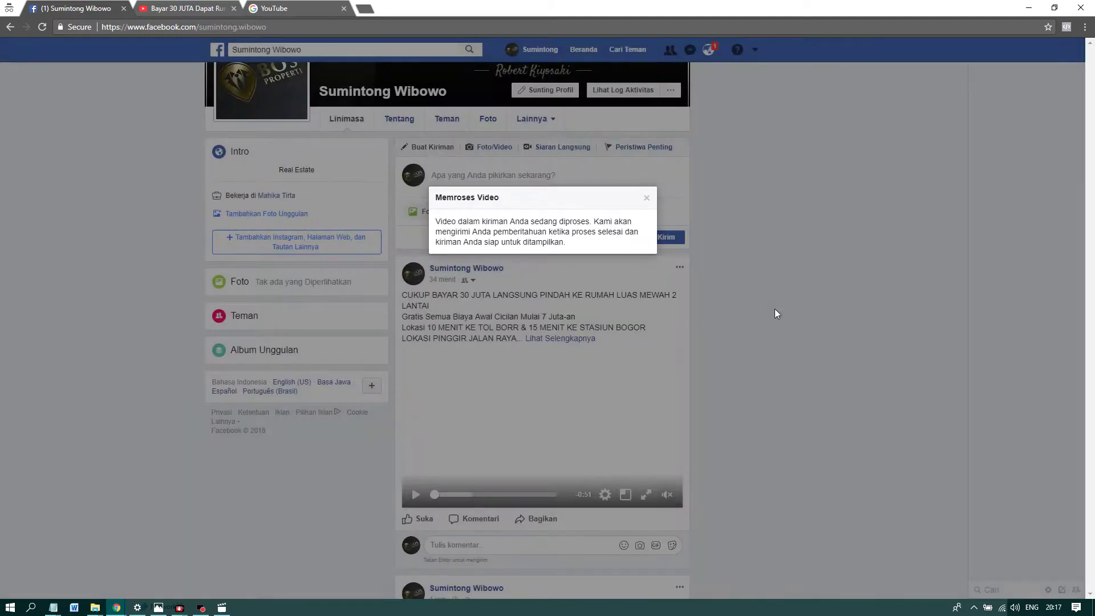
{"action": "left_click", "coordinate": [647, 198]}
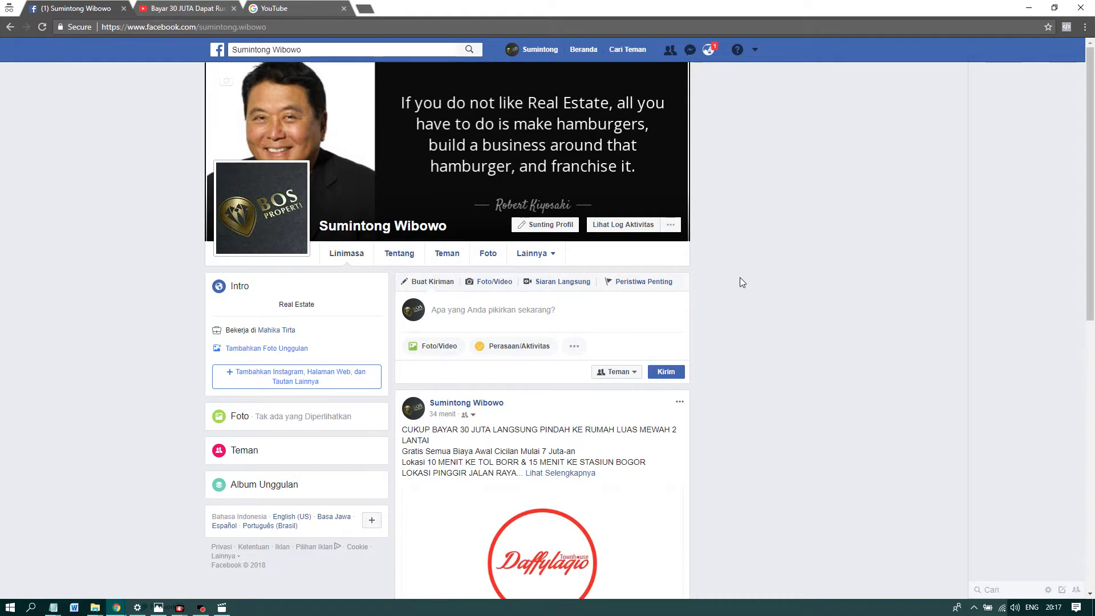
Expand the existing Daffylagio video post on the timeline and look through its full ad text and attached video
{"action": "scroll", "coordinate": [730, 286], "scroll_direction": "down", "scroll_amount": 3}
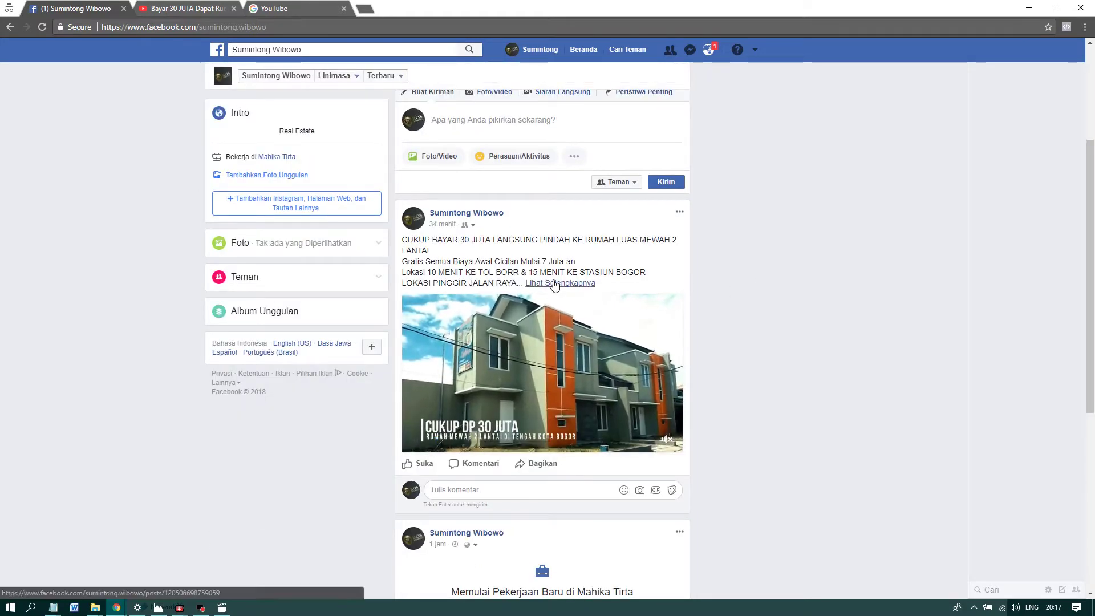
{"action": "left_click", "coordinate": [587, 284]}
{"action": "scroll", "coordinate": [748, 301], "scroll_direction": "down", "scroll_amount": 10}
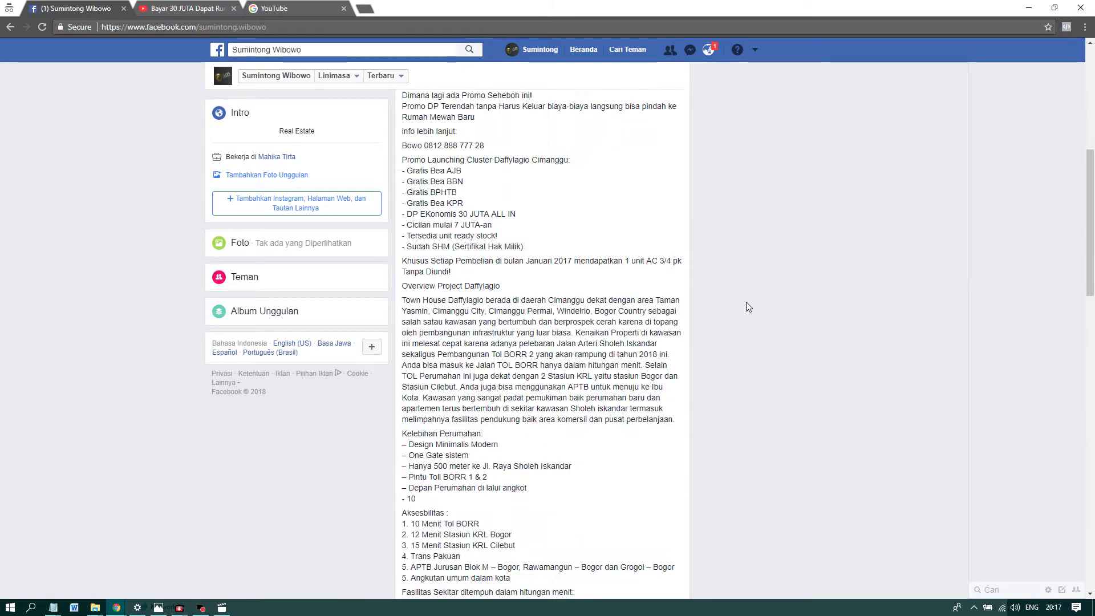
{"action": "scroll", "coordinate": [746, 303], "scroll_direction": "down", "scroll_amount": 3}
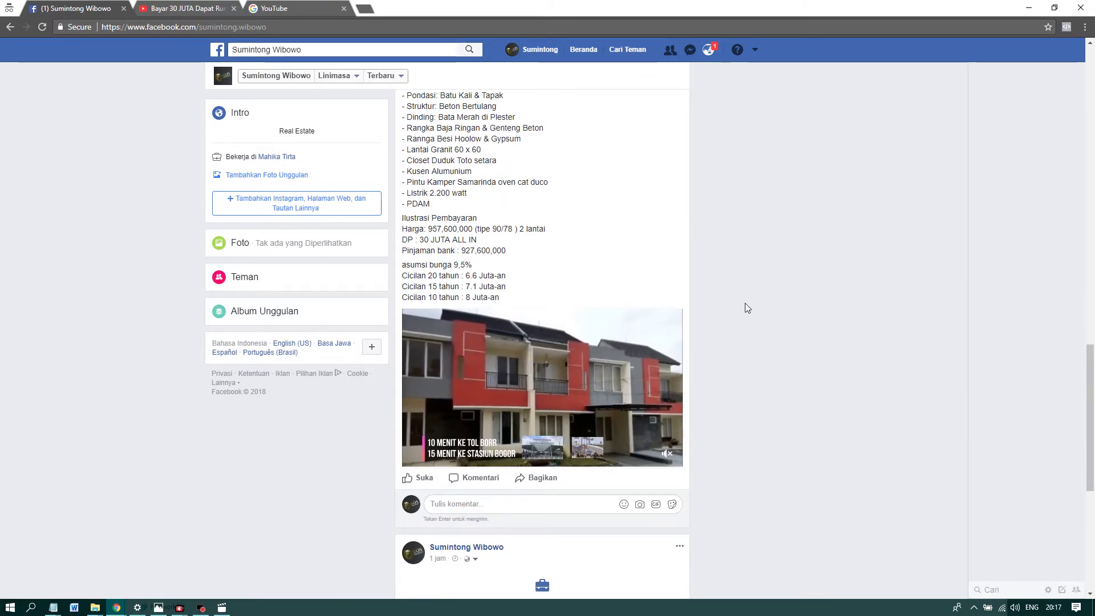
{"action": "scroll", "coordinate": [746, 307], "scroll_direction": "up", "scroll_amount": 20}
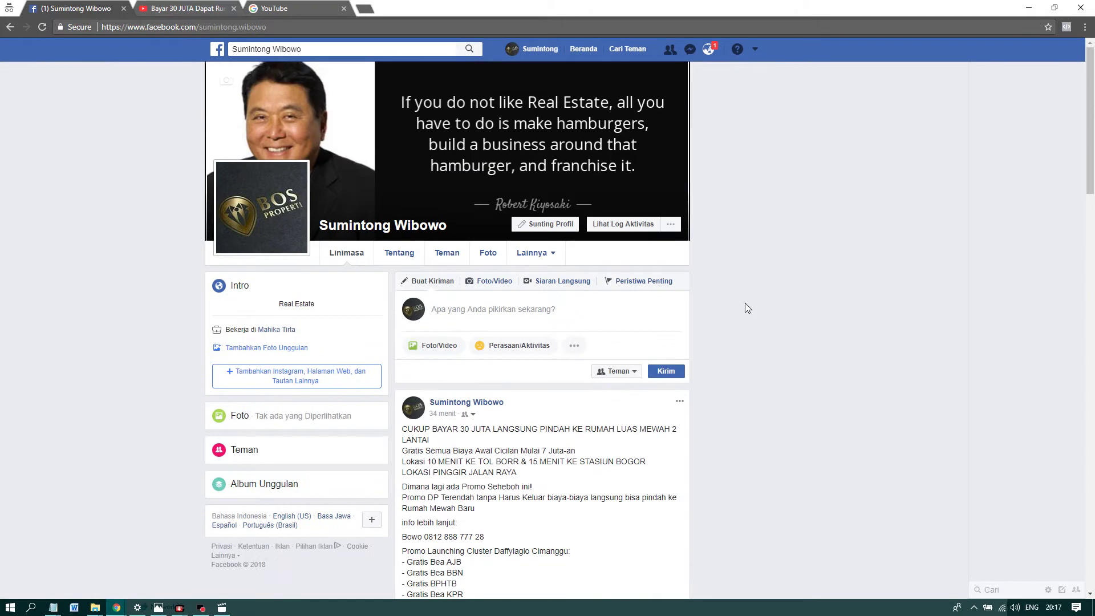
{"action": "scroll", "coordinate": [742, 306], "scroll_direction": "down", "scroll_amount": 15}
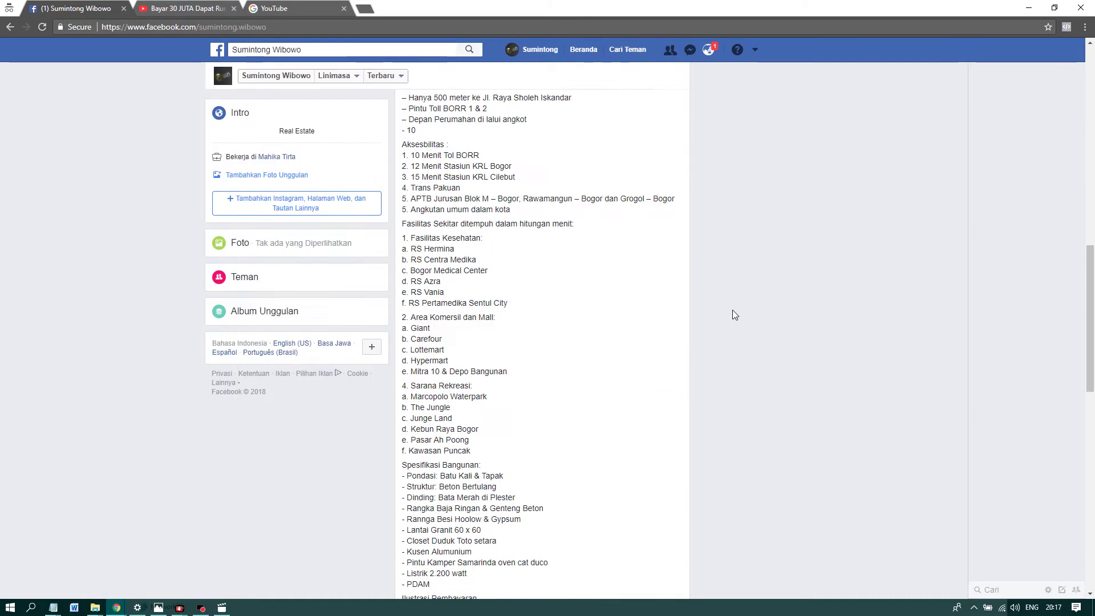
{"action": "scroll", "coordinate": [735, 315], "scroll_direction": "up", "scroll_amount": 8}
{"action": "scroll", "coordinate": [732, 316], "scroll_direction": "down", "scroll_amount": 15}
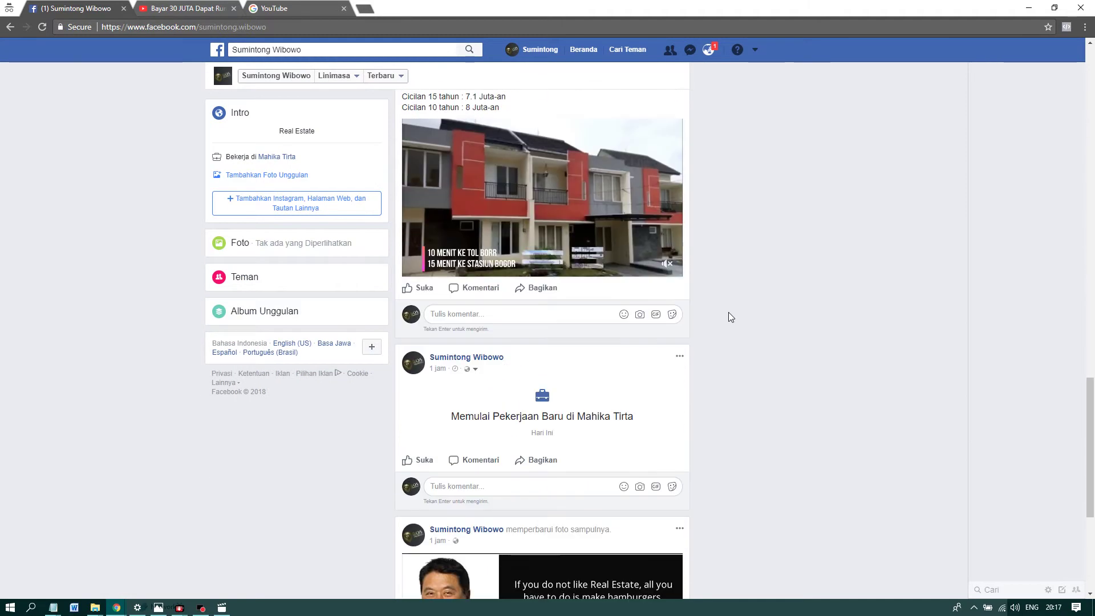
{"action": "scroll", "coordinate": [728, 313], "scroll_direction": "up", "scroll_amount": 1}
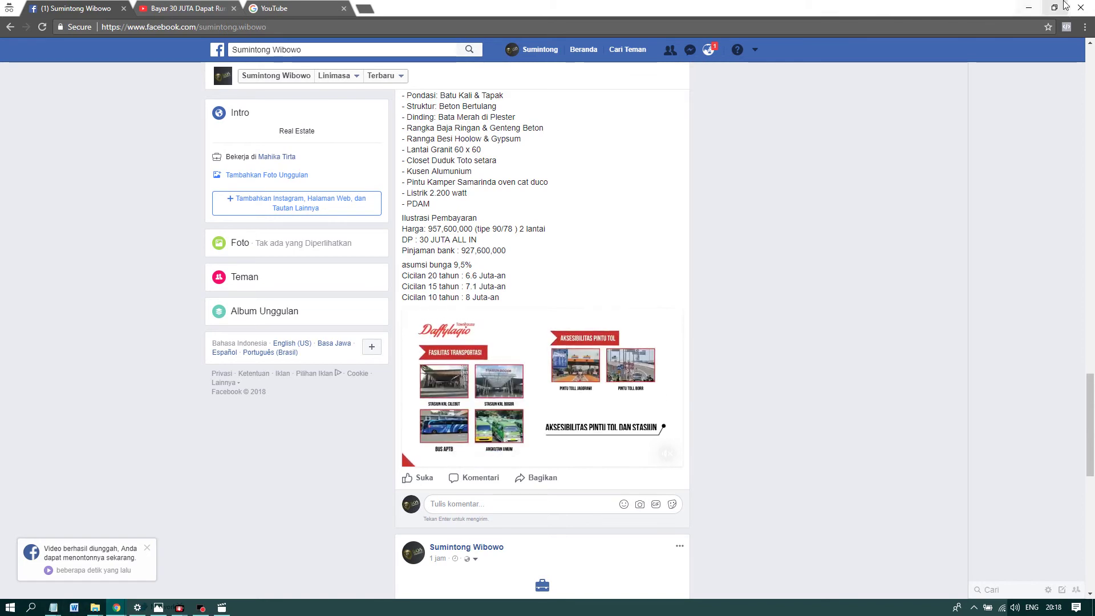
Minimize the browser and reposition the konten iklan daffylagio 1.txt and Free YouTube Downloader folder windows on the desktop
{"action": "left_click", "coordinate": [1032, 8]}
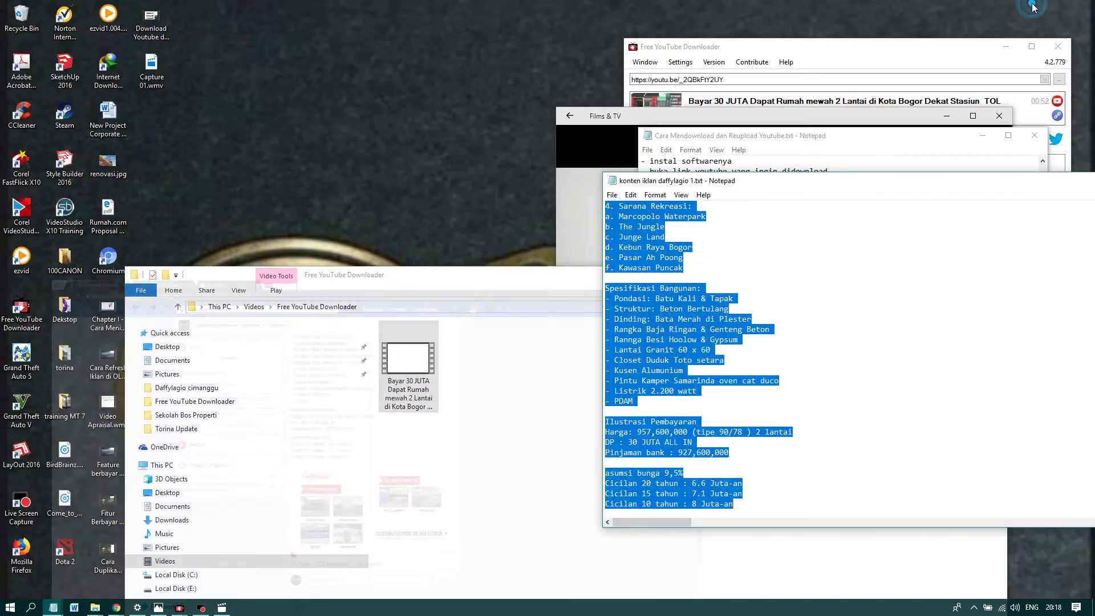
{"action": "left_click_drag", "start_coordinate": [1043, 197], "coordinate": [909, 229]}
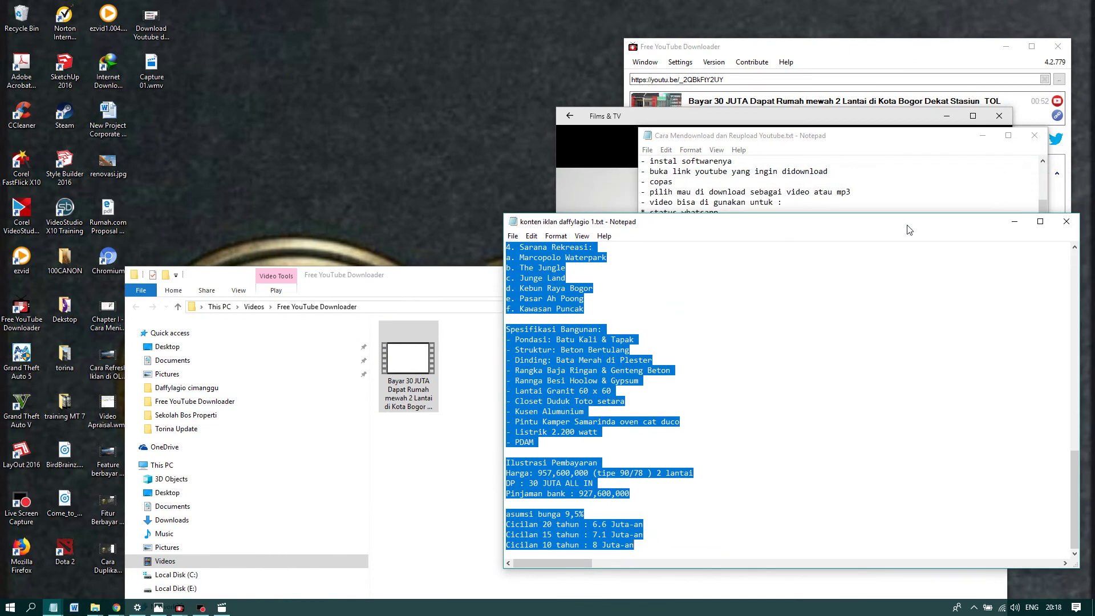
{"action": "left_click_drag", "start_coordinate": [479, 292], "coordinate": [404, 278]}
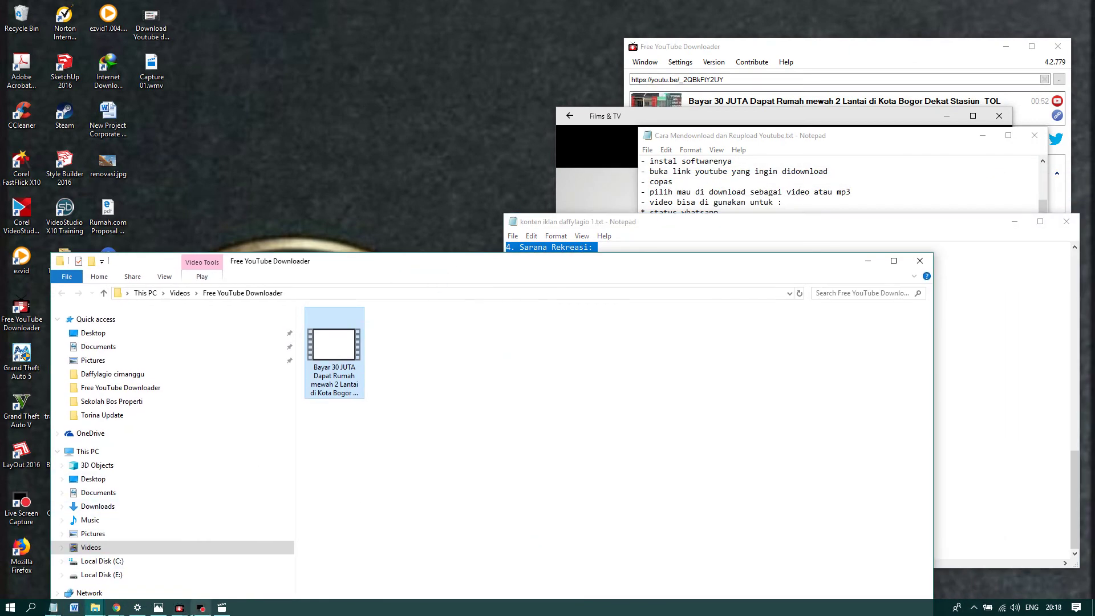
{"action": "mouse_move", "coordinate": [203, 611]}
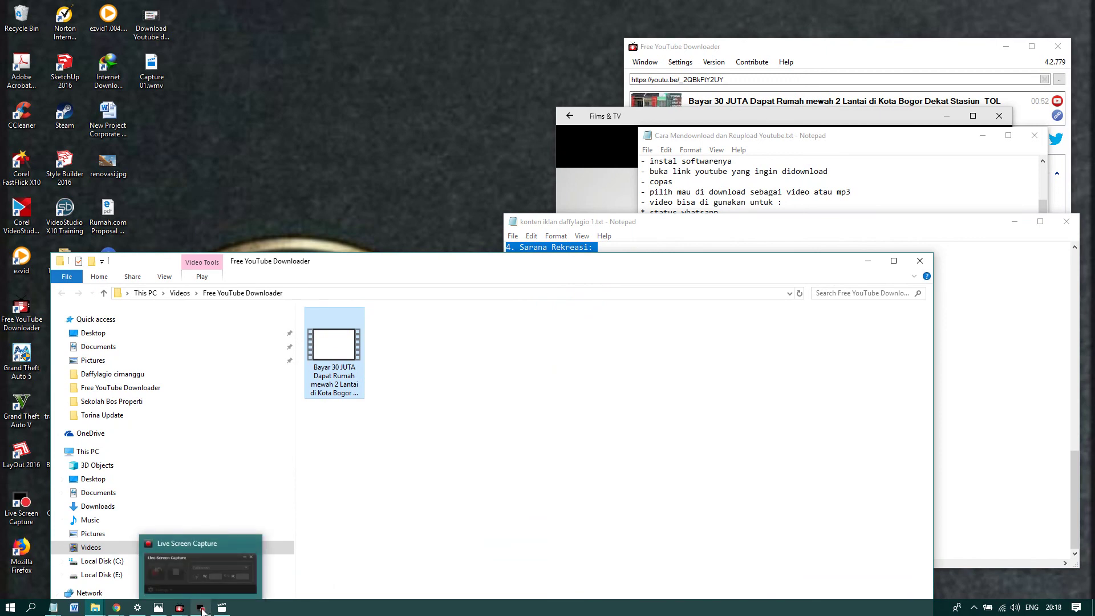